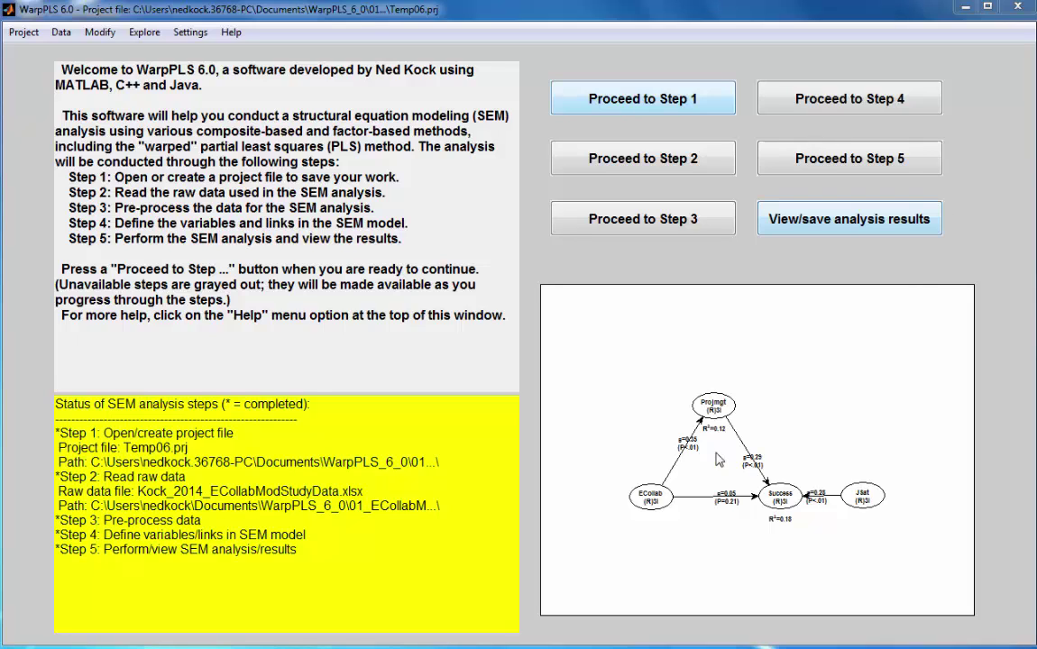
# Review the results graph of the existing SEM analysis and close it
pyautogui.click(851, 231)
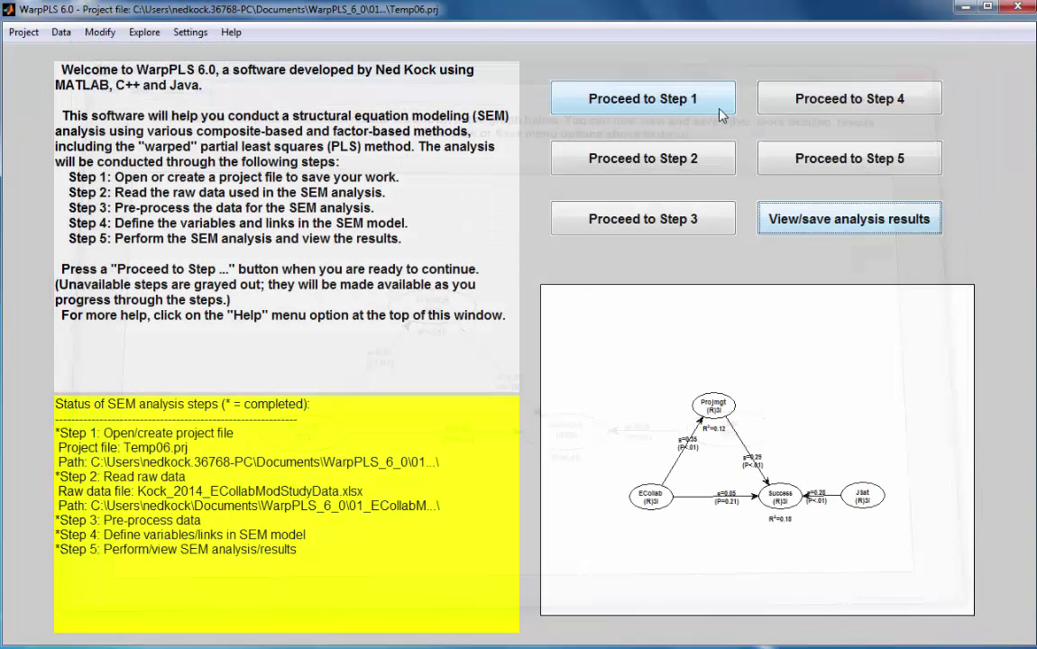
pyautogui.click(960, 43)
# Examine the latent variable scores down the Projmgt column and put the scores window out of the way without closing it
pyautogui.click(60, 32)
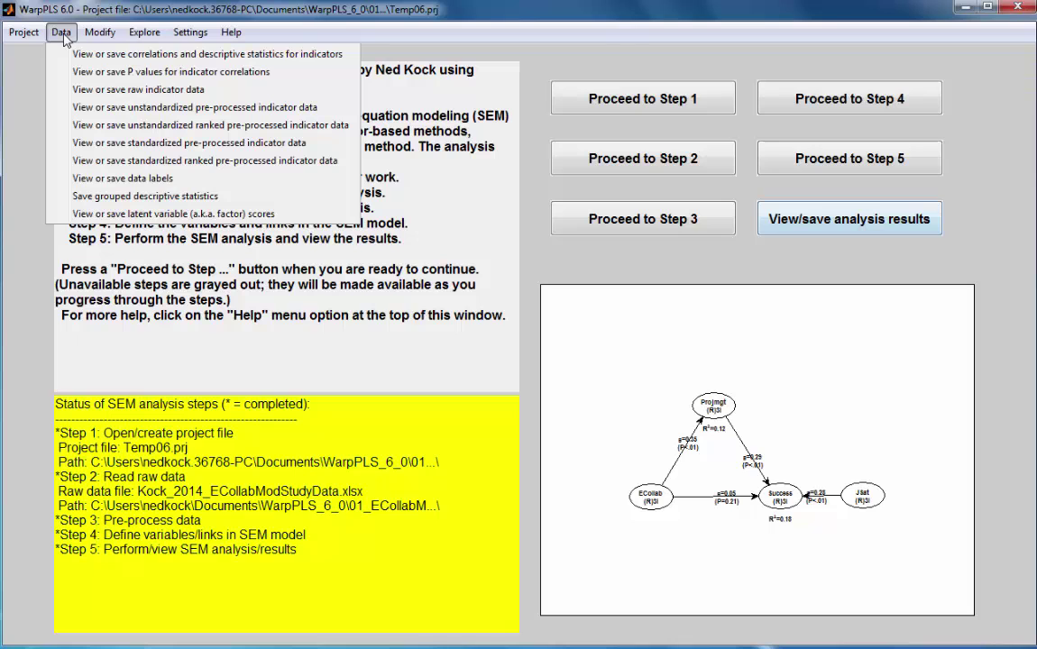
pyautogui.click(126, 217)
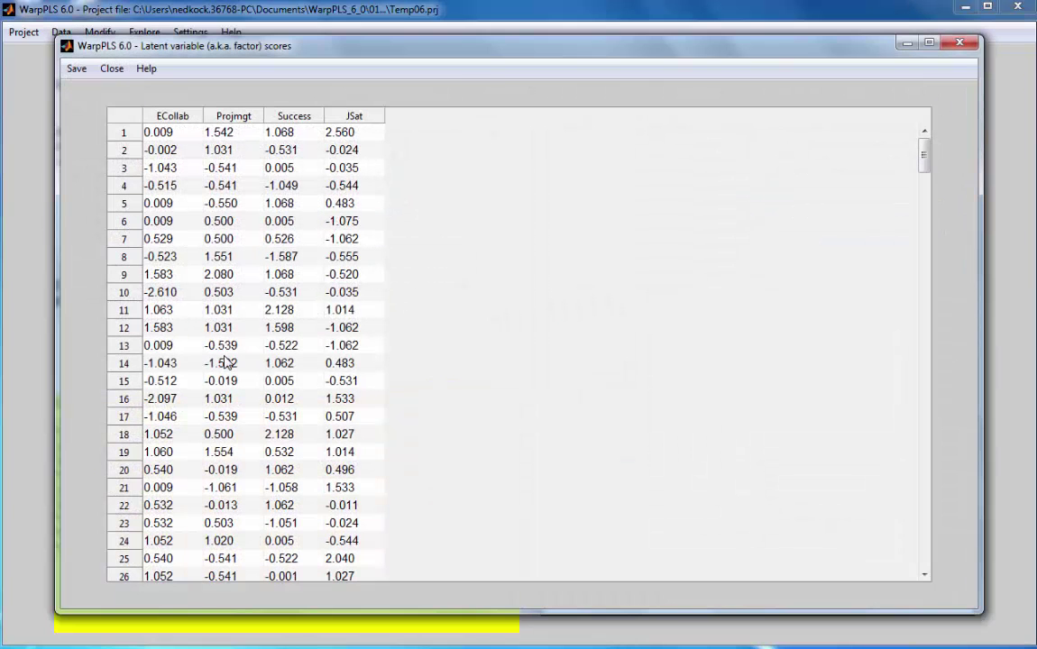
pyautogui.click(228, 133)
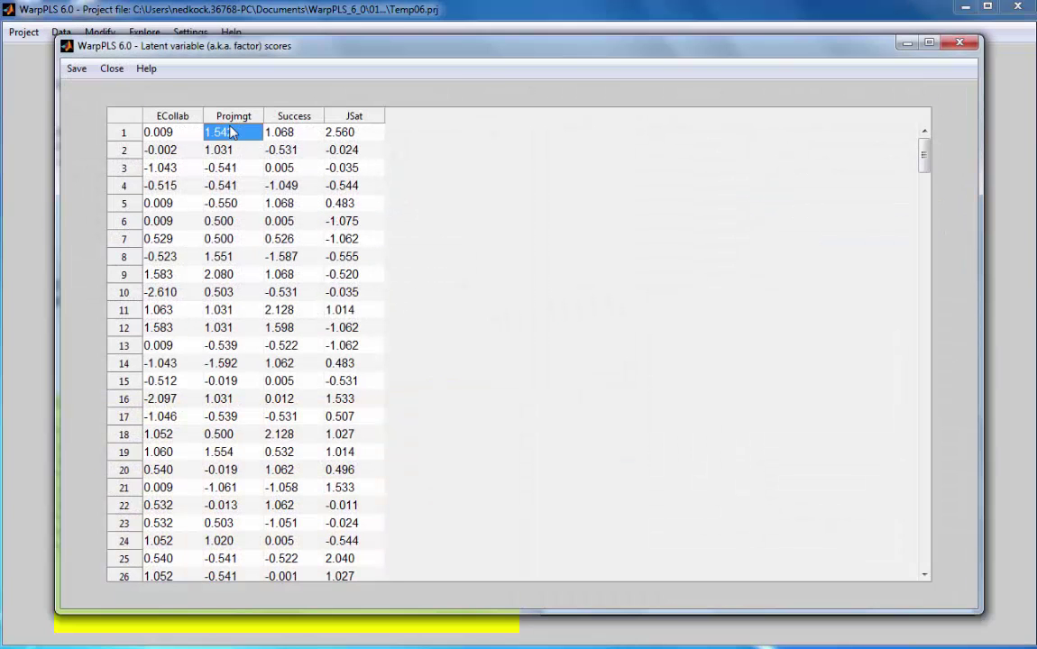
pyautogui.press('Down')
pyautogui.press('Down')
pyautogui.press('Down')
pyautogui.press('Down')
pyautogui.press('Down')
pyautogui.press('Down')
pyautogui.press('Down')
pyautogui.press('Down')
pyautogui.press('Down')
pyautogui.press('Down')
pyautogui.press('Down')
pyautogui.press('Down')
pyautogui.press('Down')
pyautogui.press('Down')
pyautogui.press('Down')
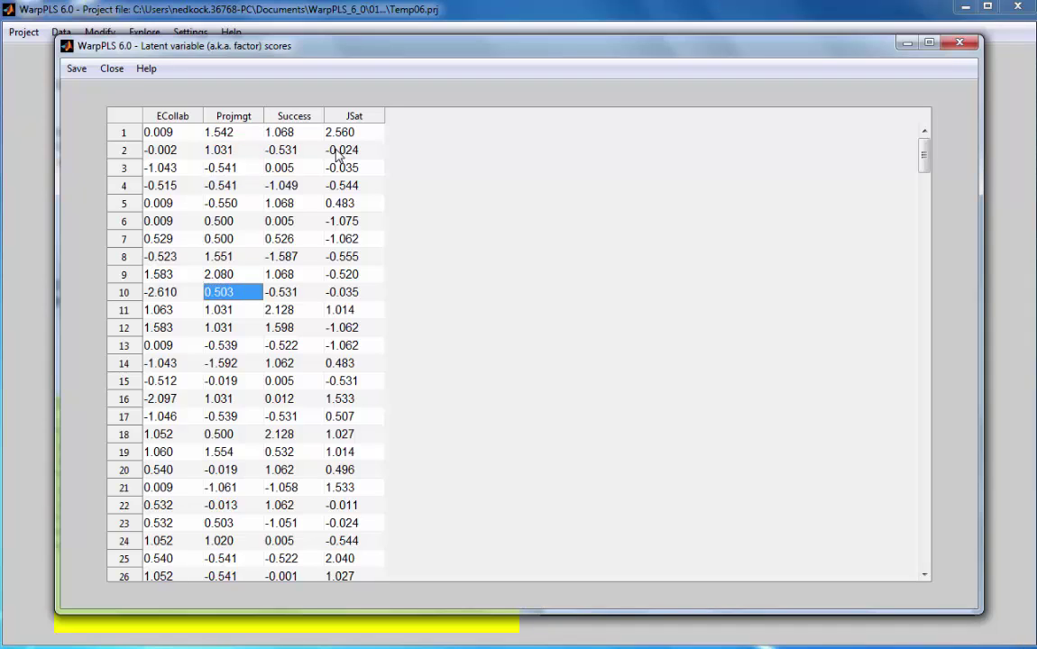
pyautogui.press('Up')
pyautogui.press('Up')
pyautogui.press('Up')
pyautogui.press('Up')
pyautogui.press('Up')
pyautogui.press('Up')
pyautogui.press('Up')
pyautogui.press('Up')
pyautogui.press('Up')
pyautogui.press('Up')
pyautogui.press('Up')
pyautogui.press('Up')
pyautogui.press('Up')
pyautogui.press('Up')
pyautogui.press('Up')
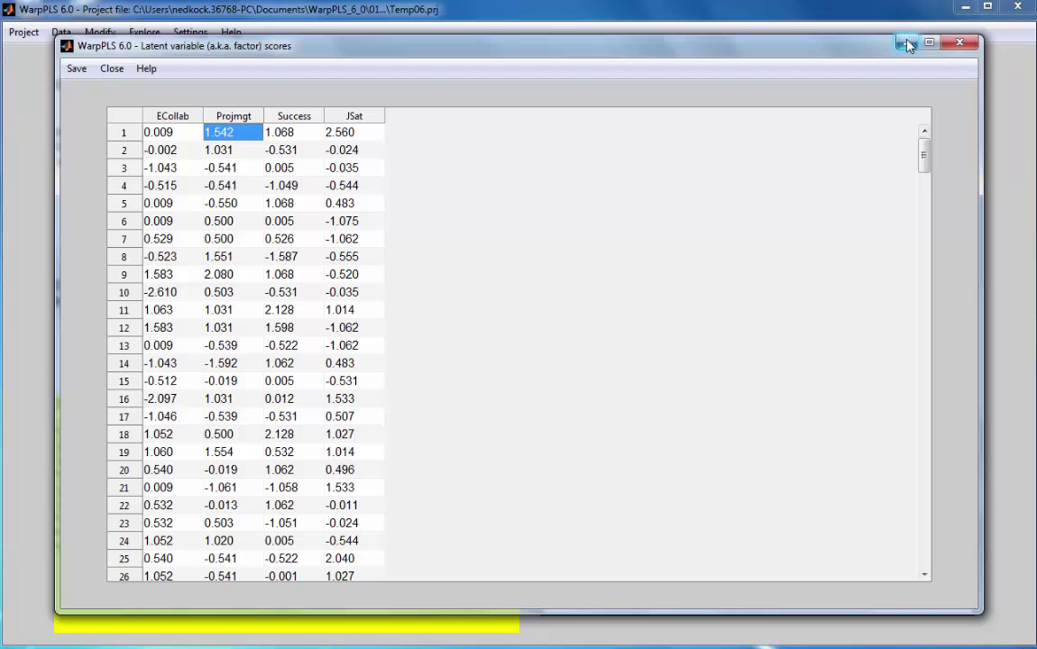
pyautogui.click(60, 18)
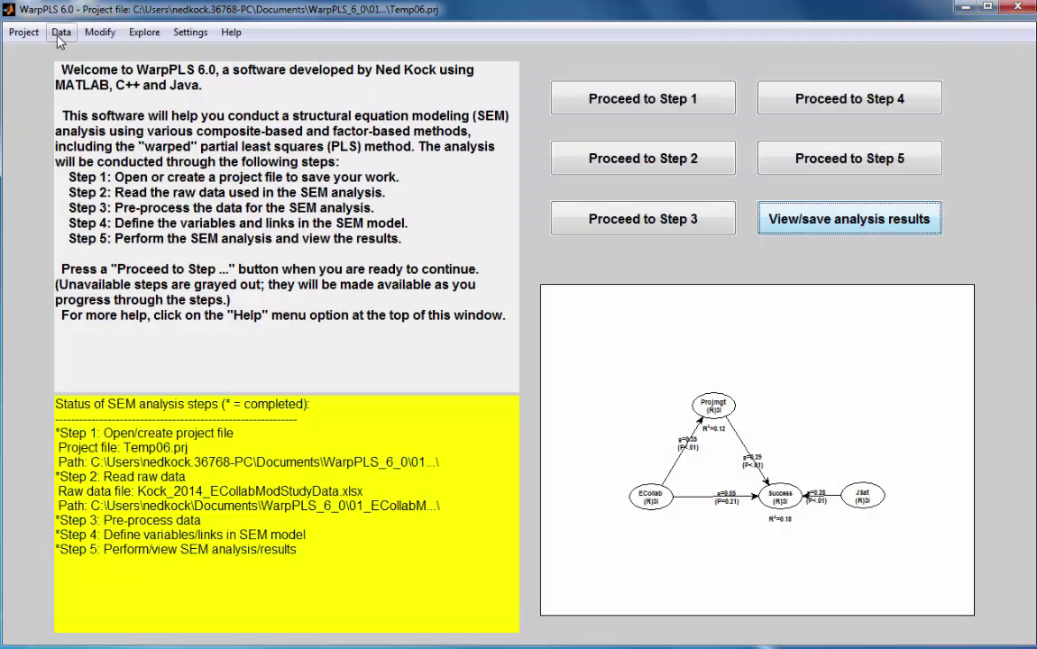
# View the data labels and widen the ProjmgtCats column so the full category names can be read
pyautogui.click(61, 31)
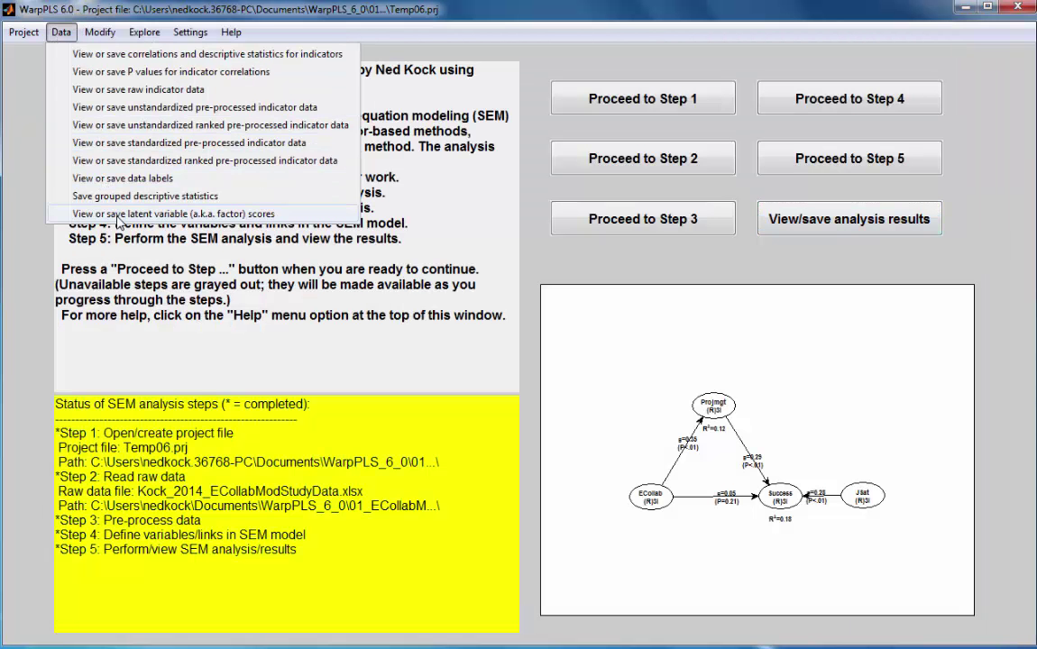
pyautogui.click(132, 179)
pyautogui.moveTo(267, 116); pyautogui.dragTo(142, 119)
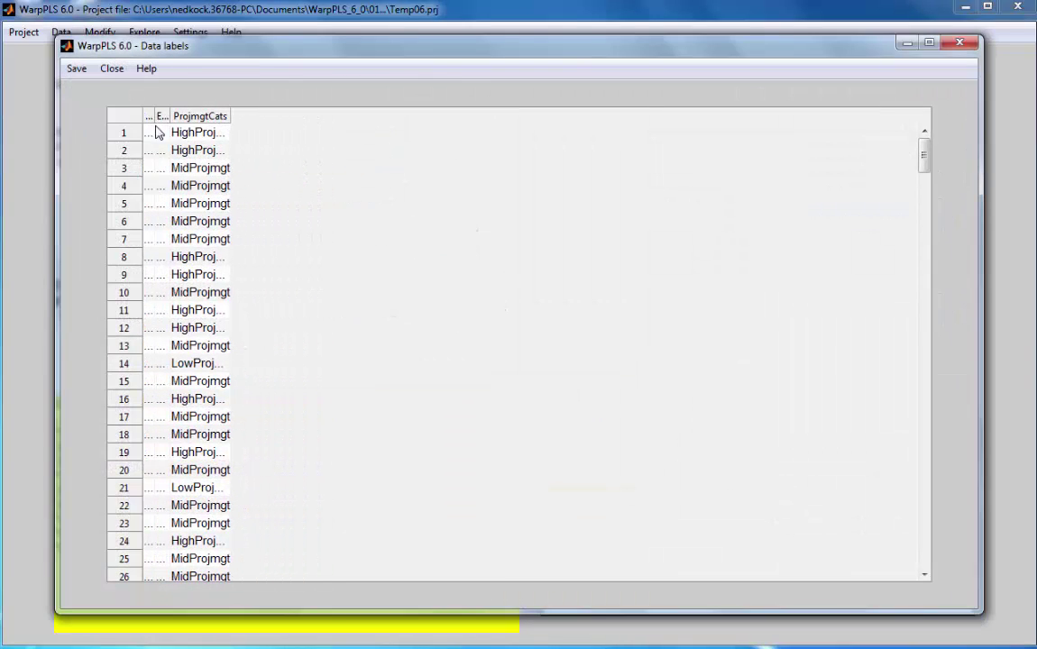
pyautogui.moveTo(232, 114); pyautogui.dragTo(257, 114)
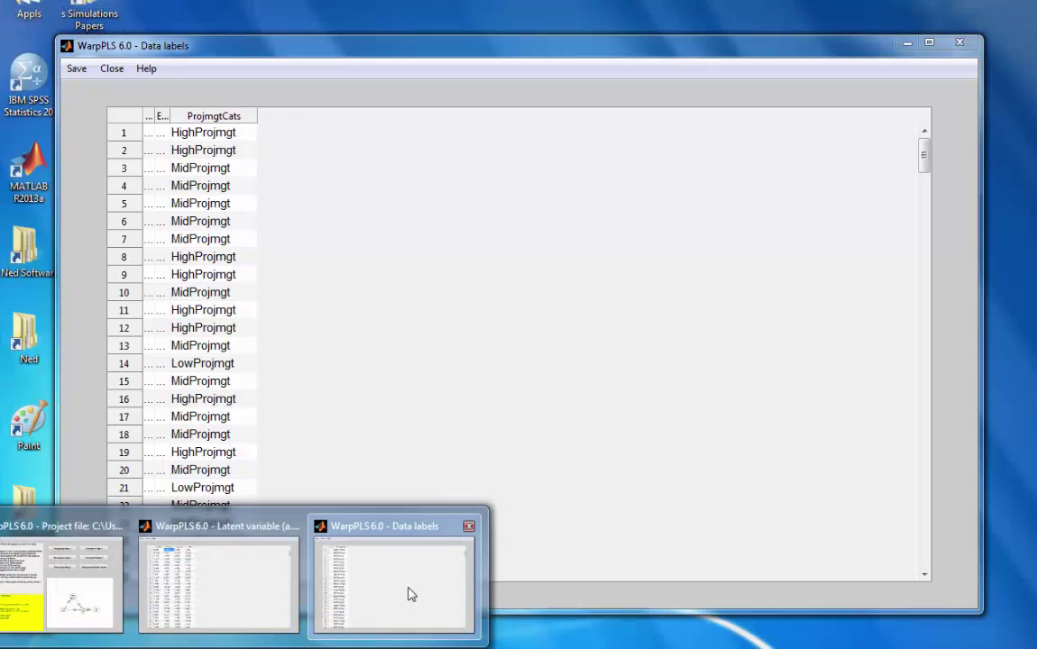
# Compare the latent variable scores with the data labels side by side, and close both windows
pyautogui.click(411, 595)
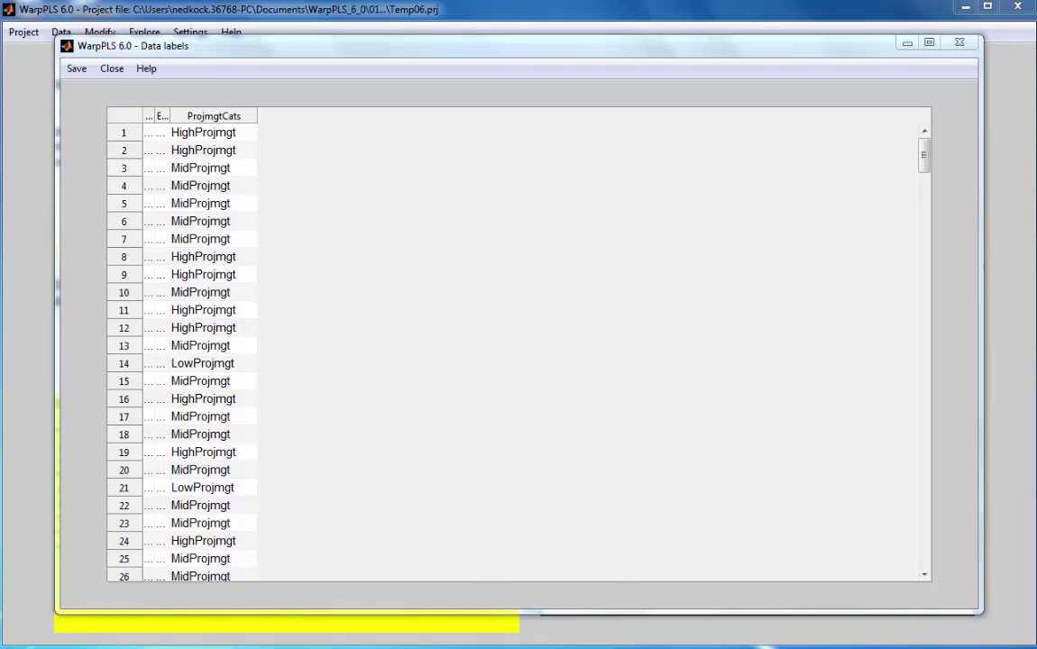
pyautogui.click(204, 601)
pyautogui.moveTo(339, 47); pyautogui.dragTo(585, 44)
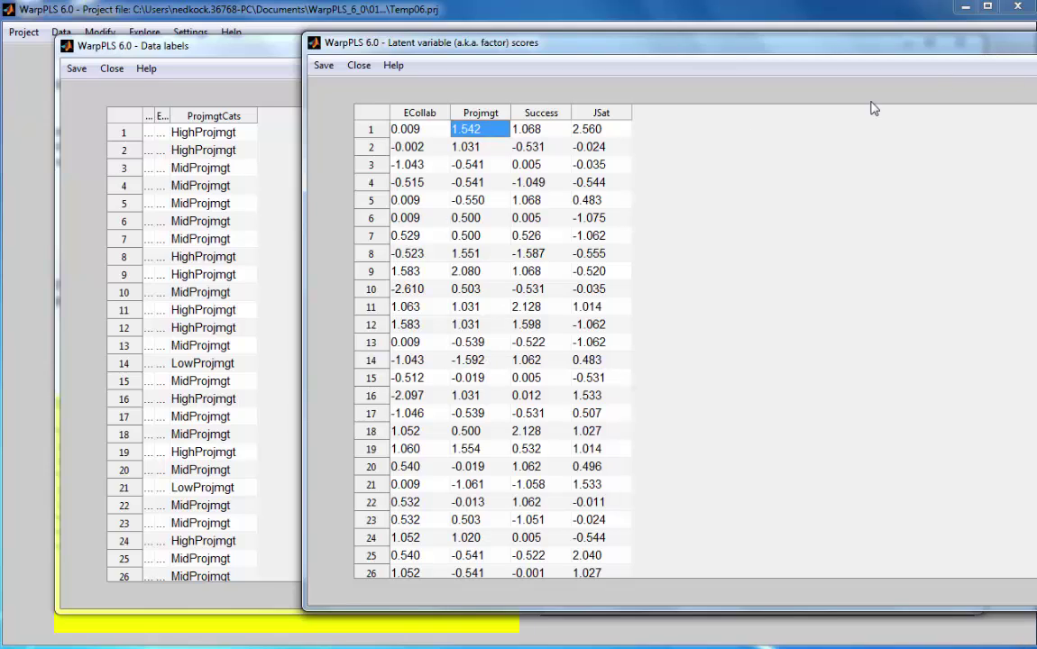
pyautogui.doubleClick(775, 54)
pyautogui.click(1033, 54)
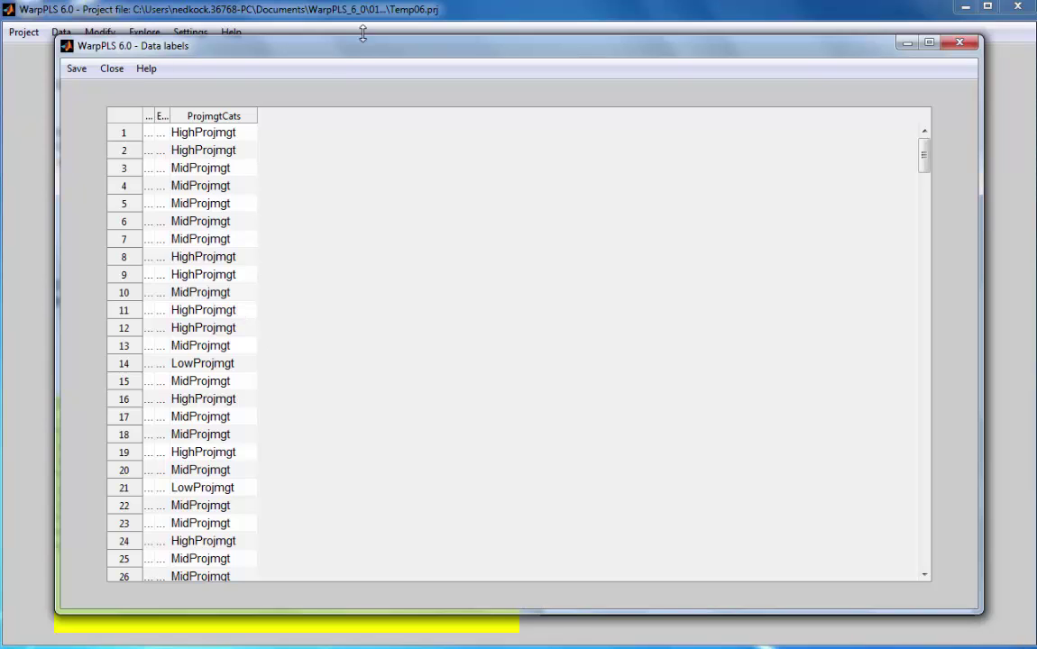
pyautogui.click(112, 69)
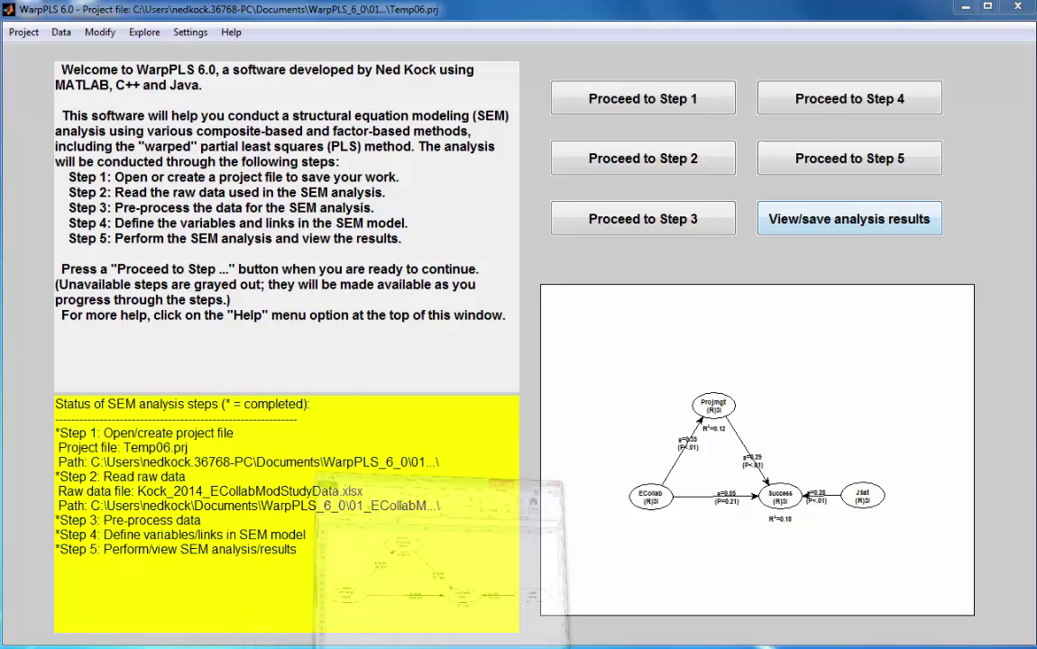
# Switch to Excel to review the original model picture in Book1, and minimize the workbook
pyautogui.hotkey('alt', 'Tab')
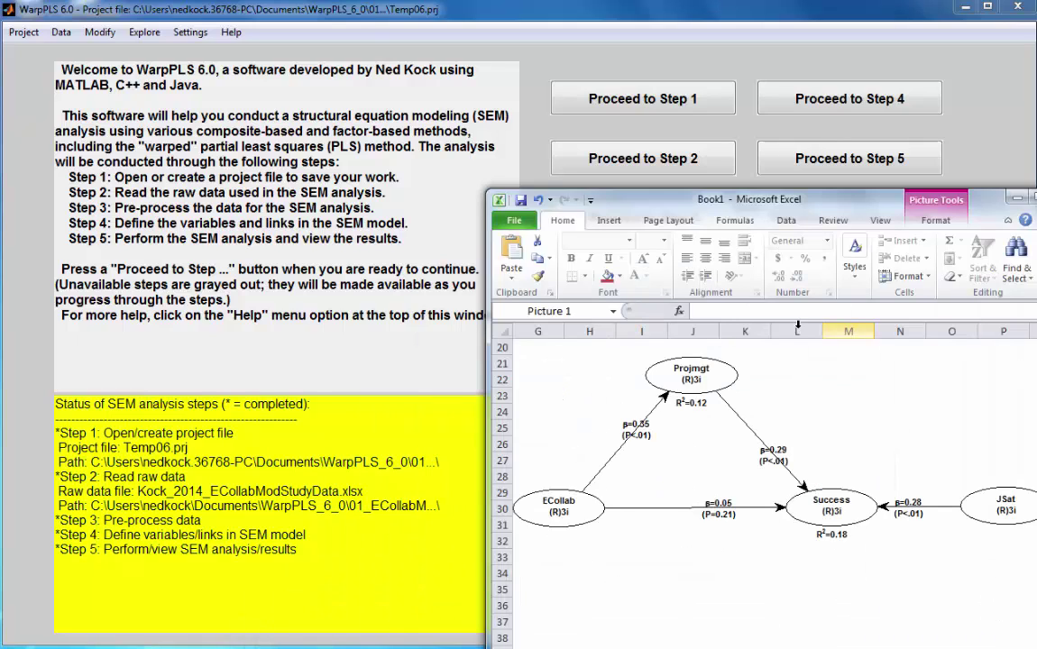
pyautogui.click(1013, 200)
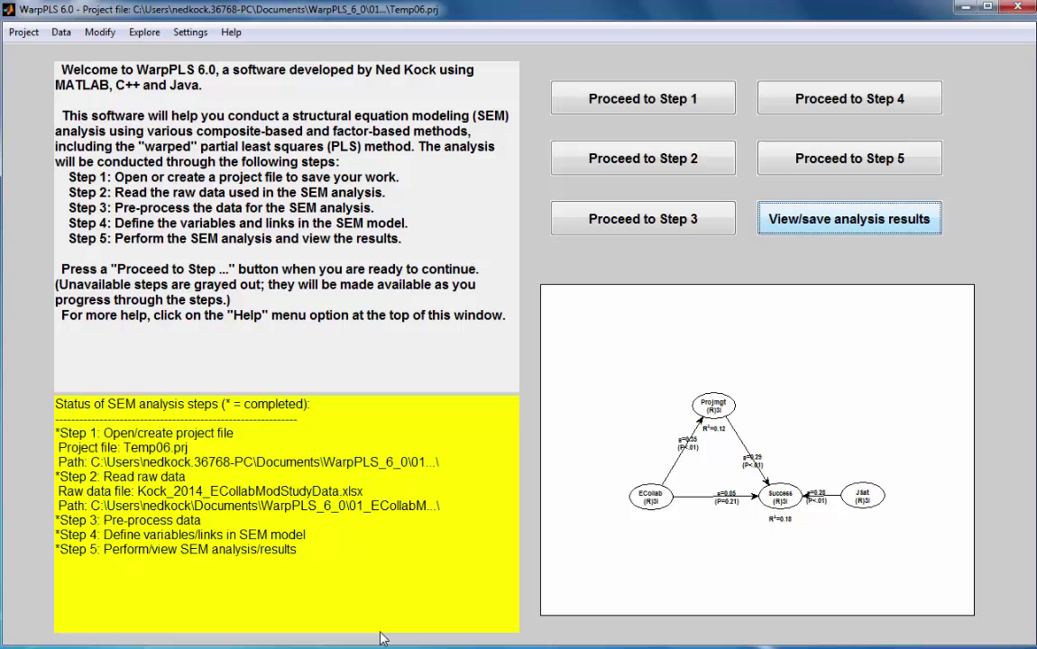
# Run Step 4 again to edit the SEM model and delete the Projmgt latent variable
pyautogui.click(835, 101)
pyautogui.click(401, 361)
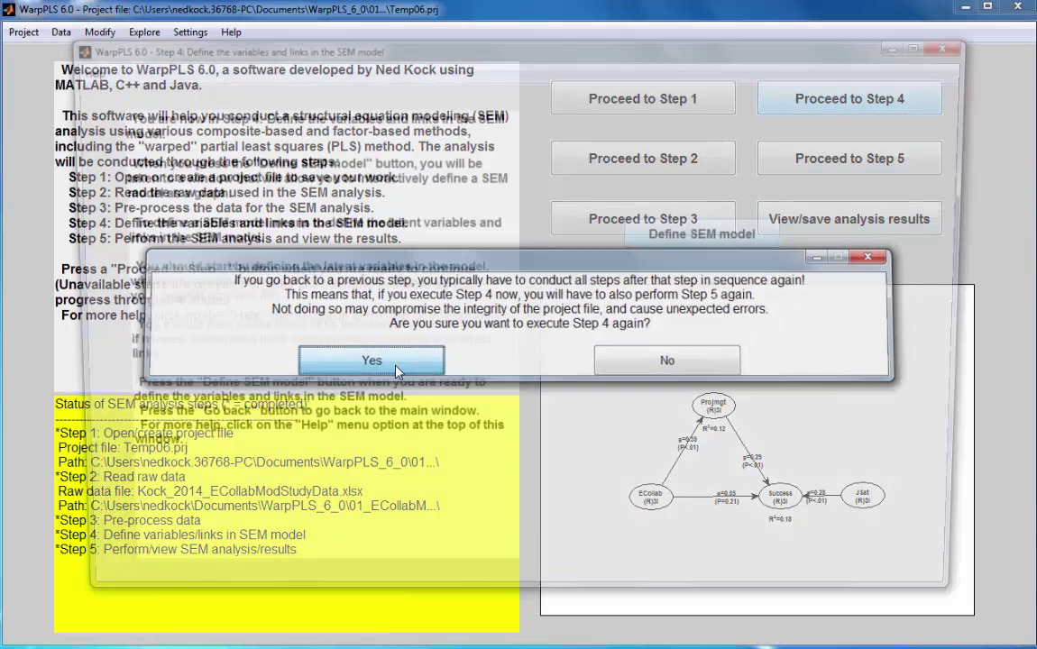
pyautogui.click(758, 237)
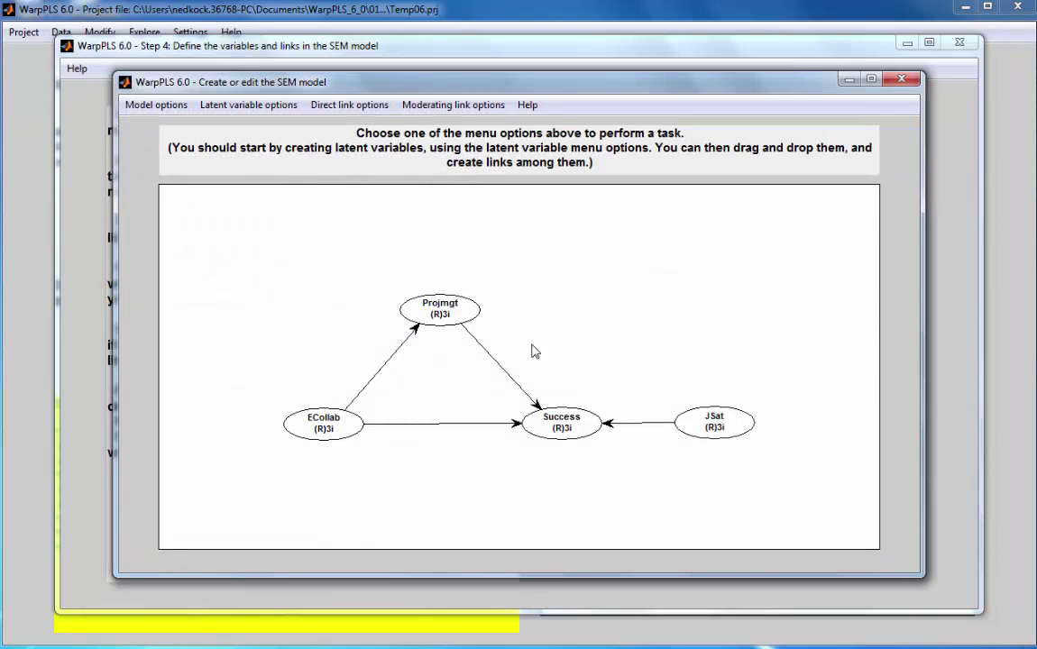
pyautogui.click(253, 107)
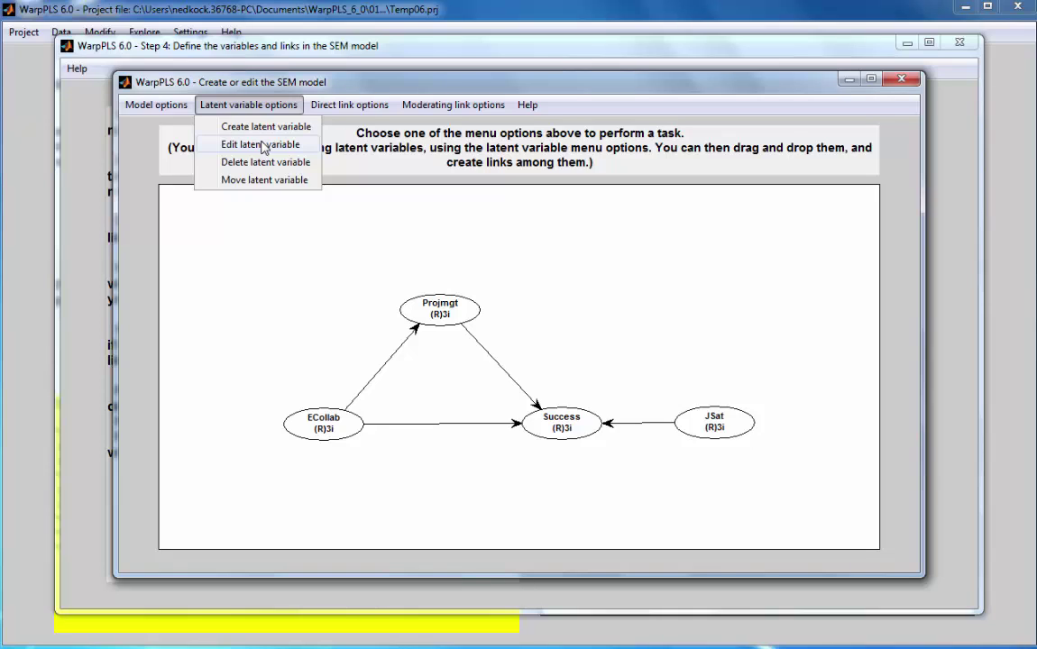
pyautogui.click(242, 161)
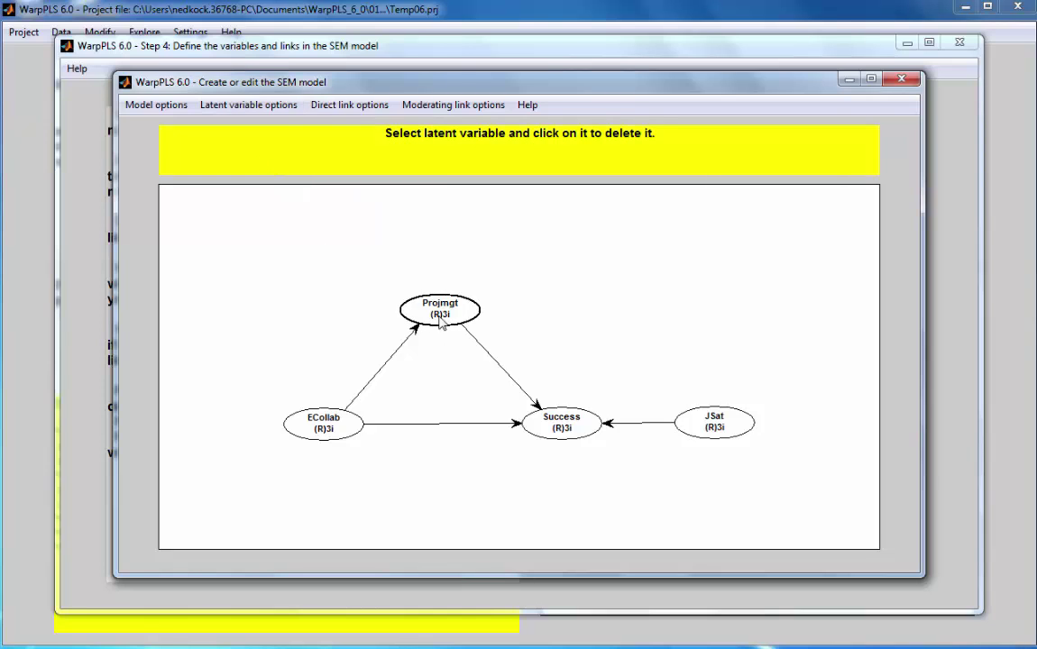
pyautogui.click(441, 315)
# Save the edited model and close it, accepting the default inner model algorithm and starting value settings
pyautogui.click(149, 105)
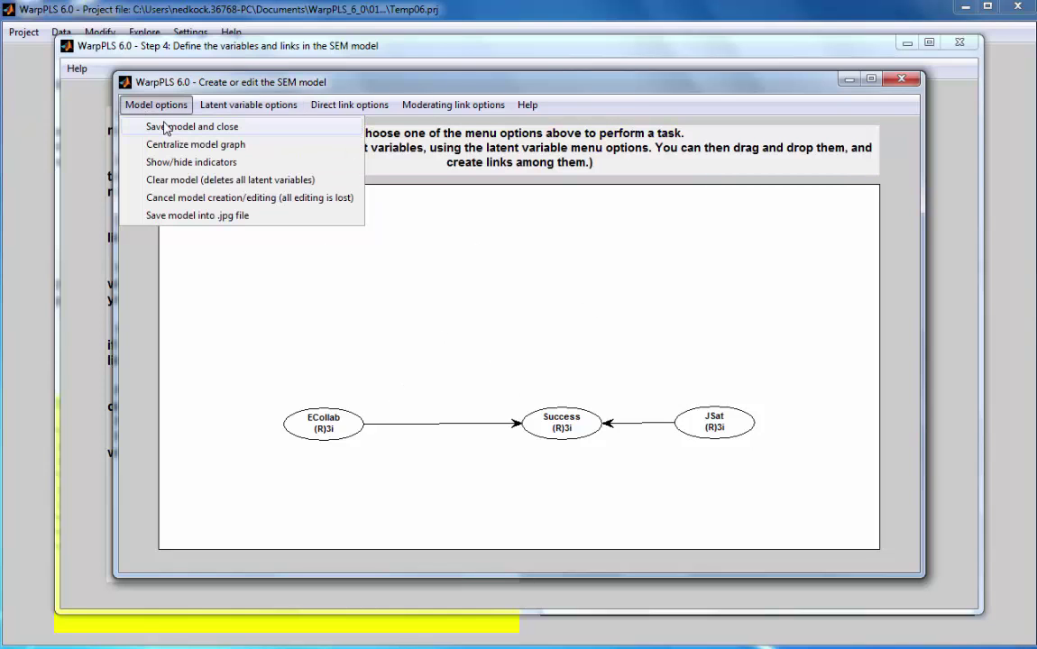
pyautogui.click(165, 127)
pyautogui.click(510, 346)
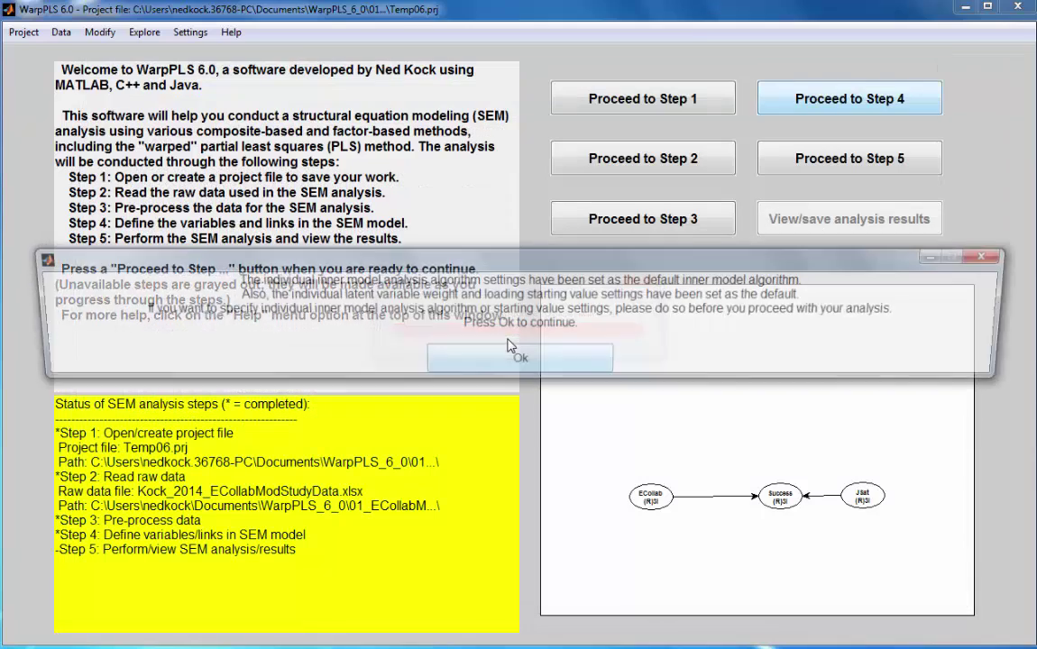
pyautogui.click(512, 356)
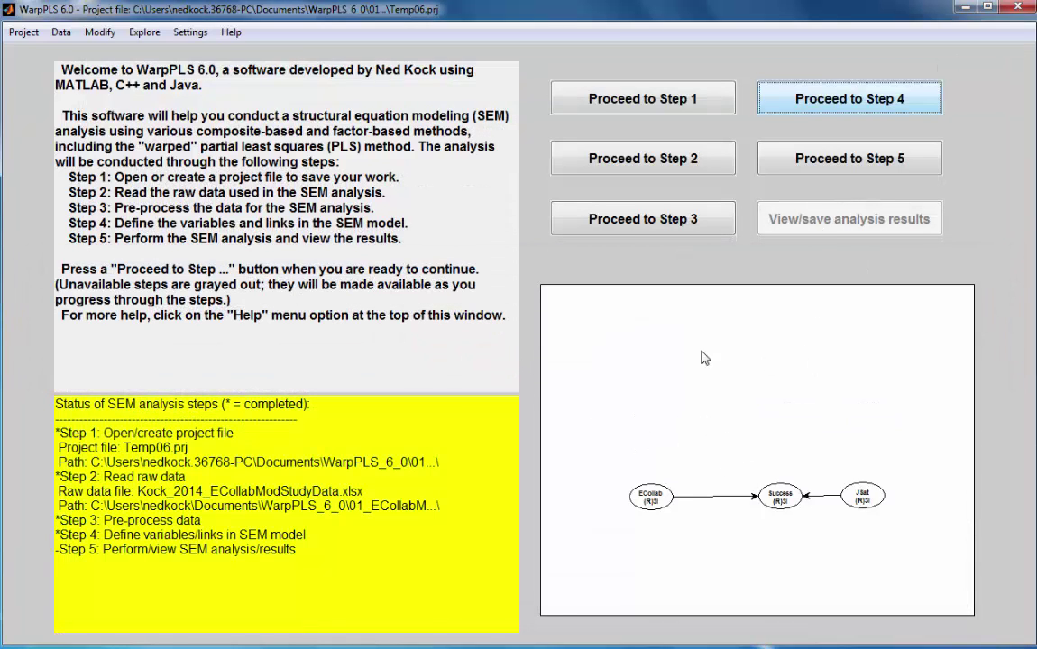
# Perform the SEM analysis on the reduced model and close its results
pyautogui.click(839, 160)
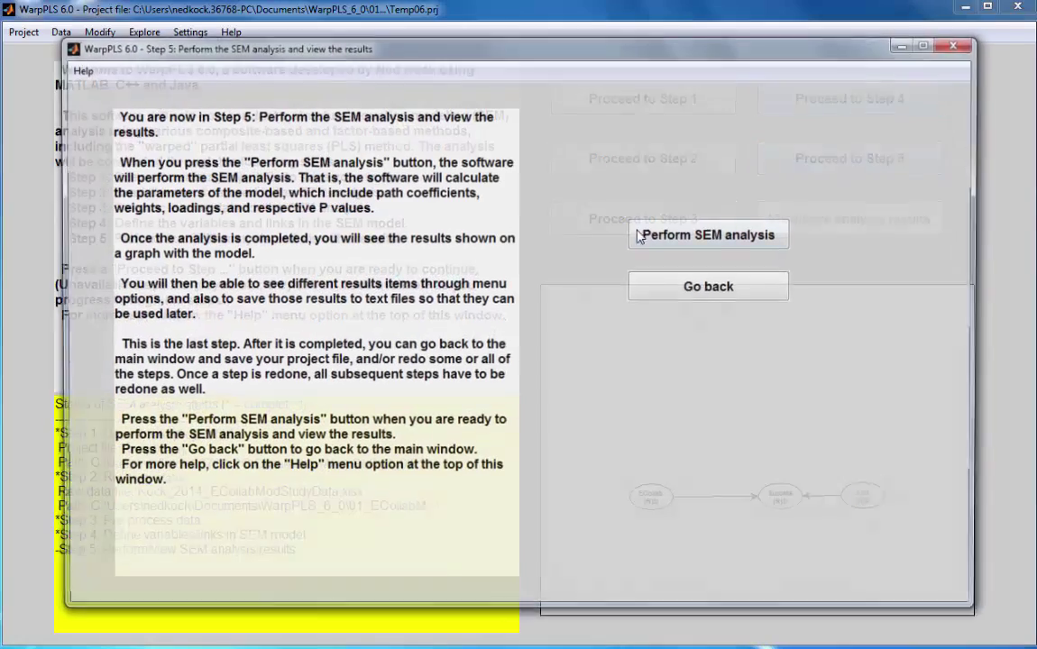
pyautogui.click(690, 239)
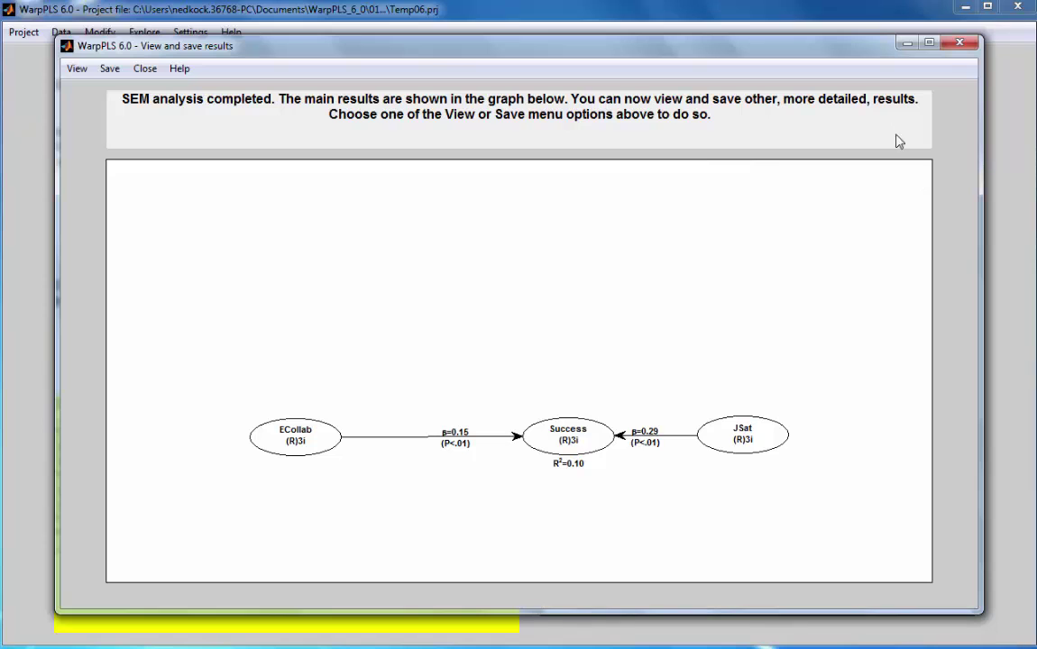
pyautogui.click(960, 44)
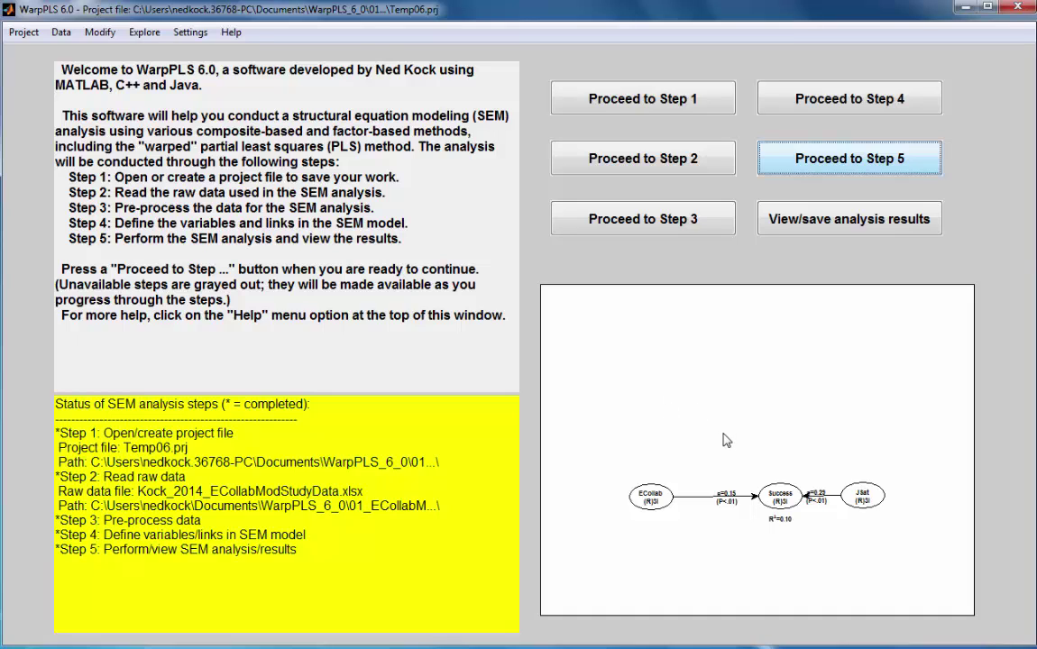
# Open the categorical-numeric-categorical conversion explorer and set the conversion type to Categorical-to-numeric
pyautogui.click(143, 33)
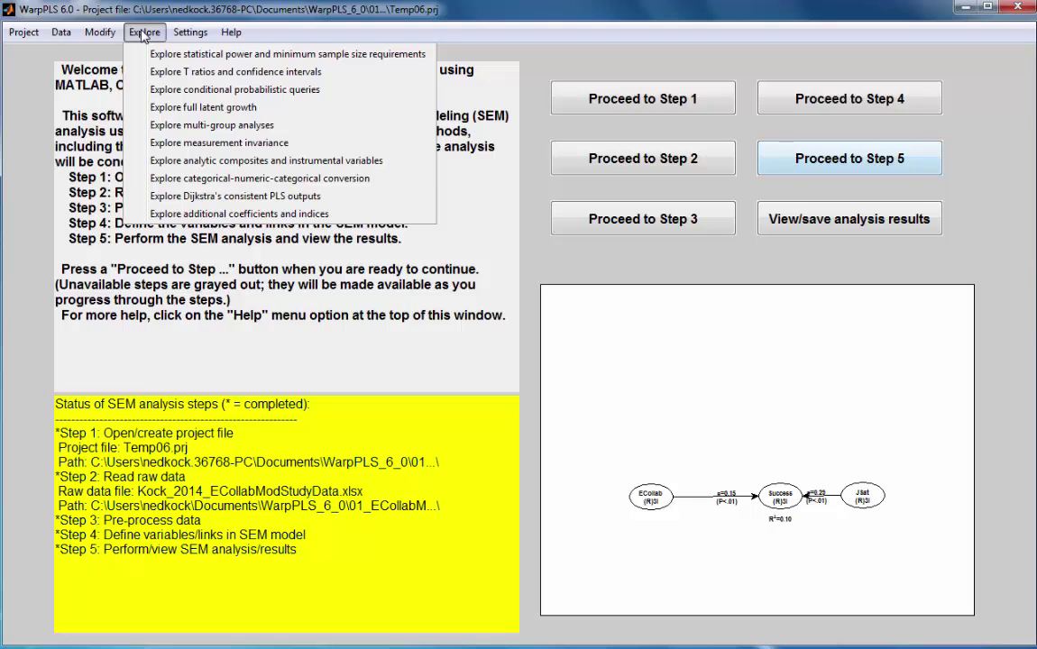
pyautogui.click(200, 180)
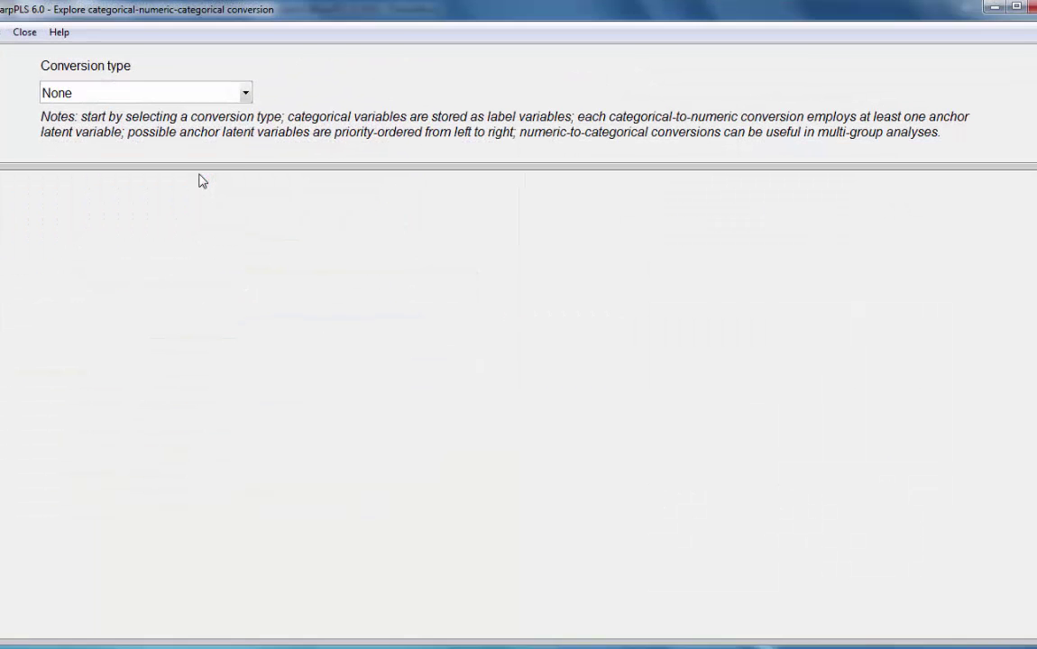
pyautogui.click(265, 93)
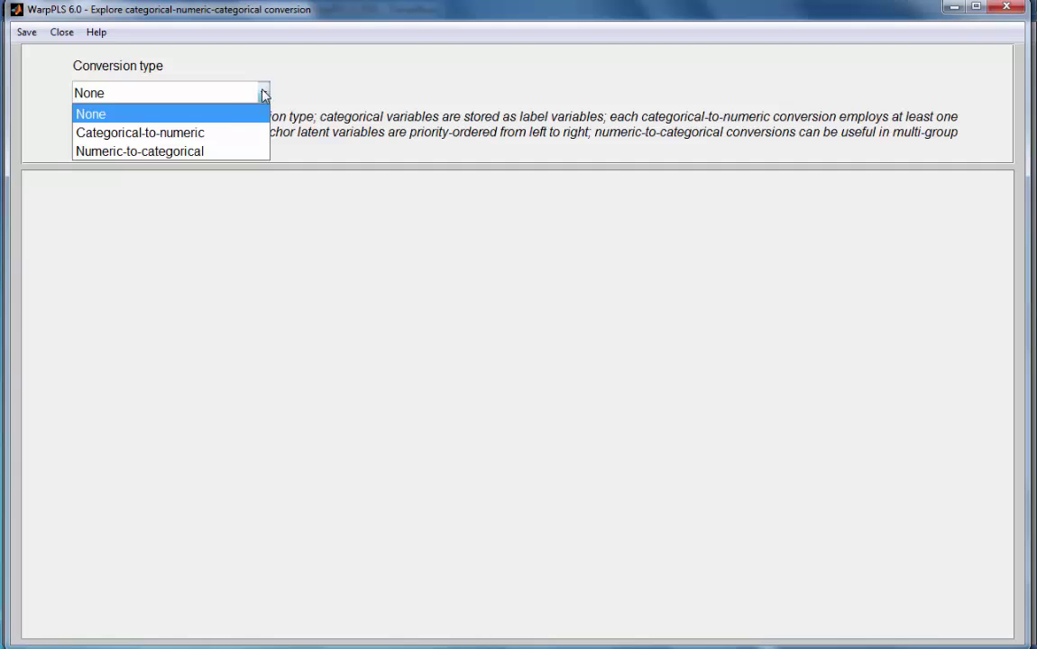
pyautogui.click(257, 134)
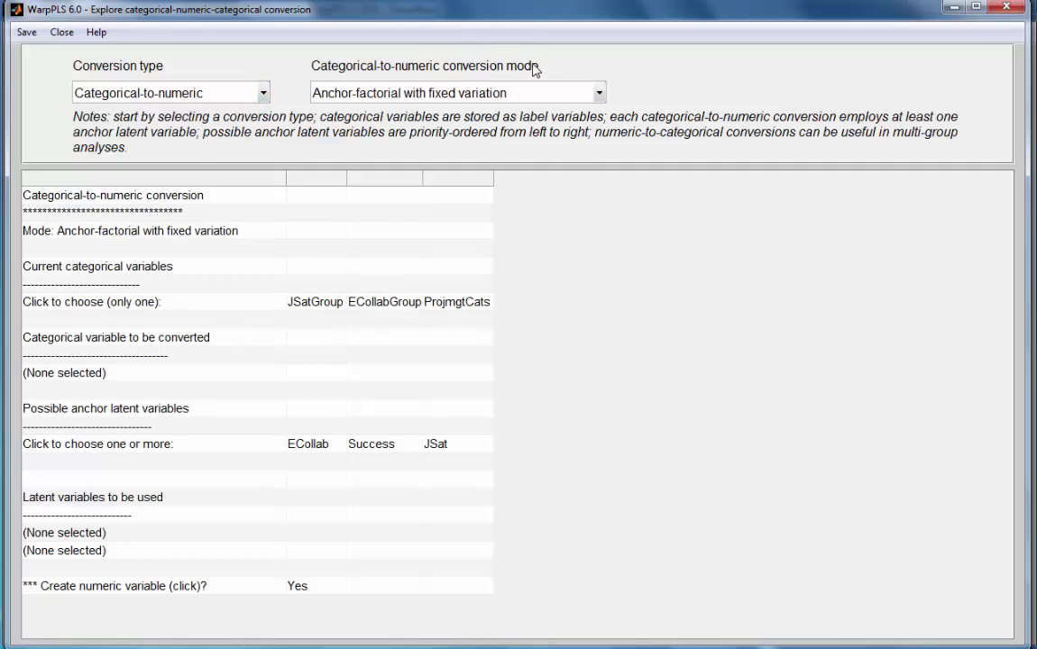
# Set the conversion mode to Anchor-factorial with variation sharing and choose ProjmgtCats as the categorical variable to convert
pyautogui.click(599, 93)
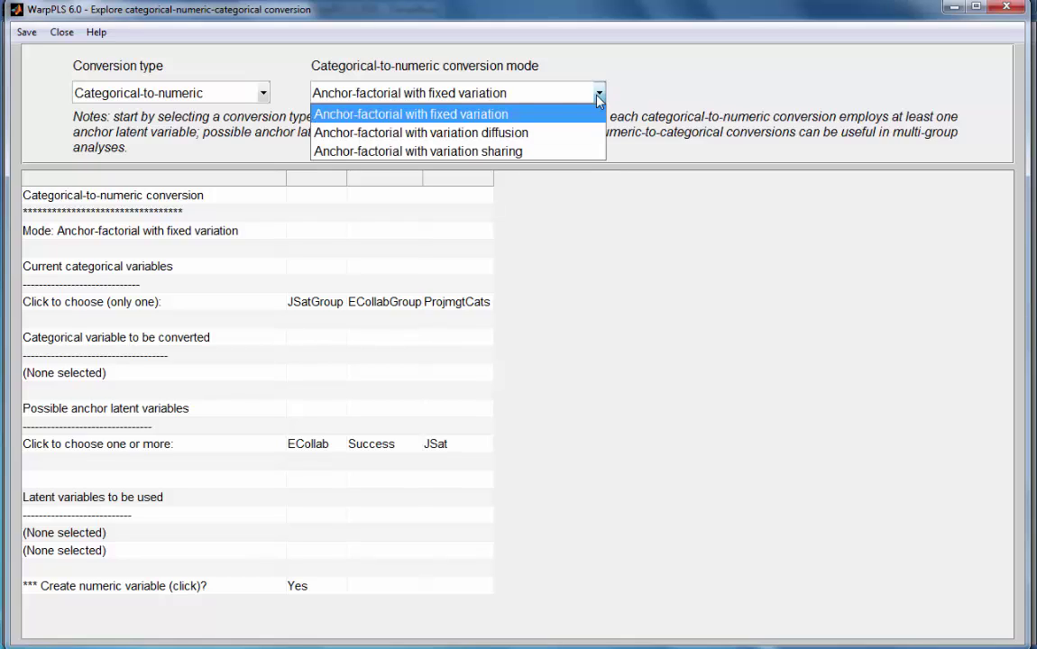
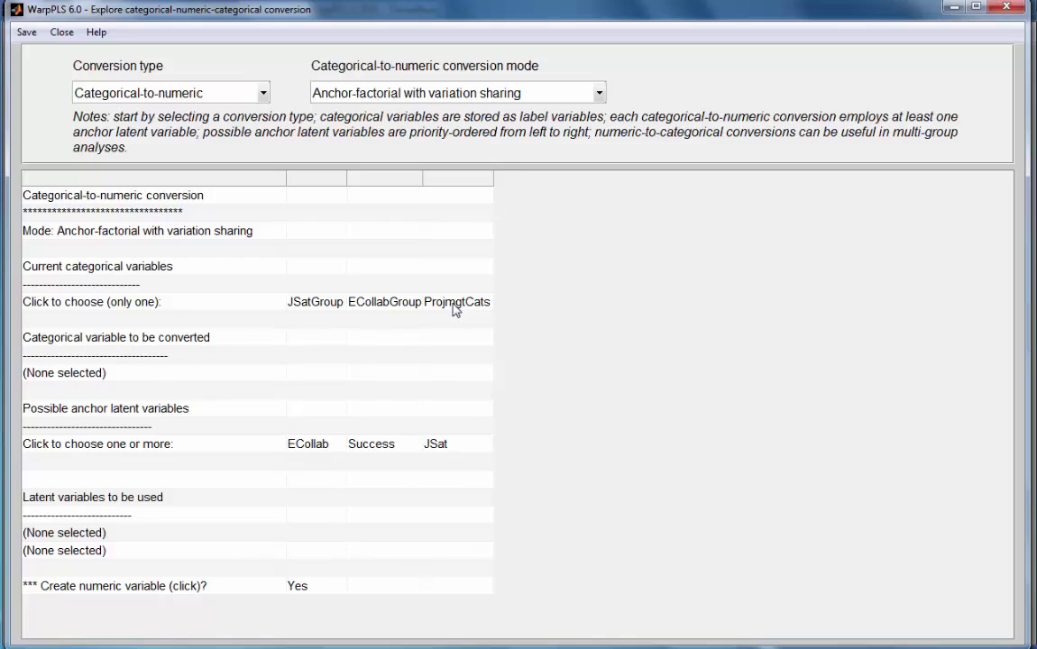
pyautogui.click(456, 307)
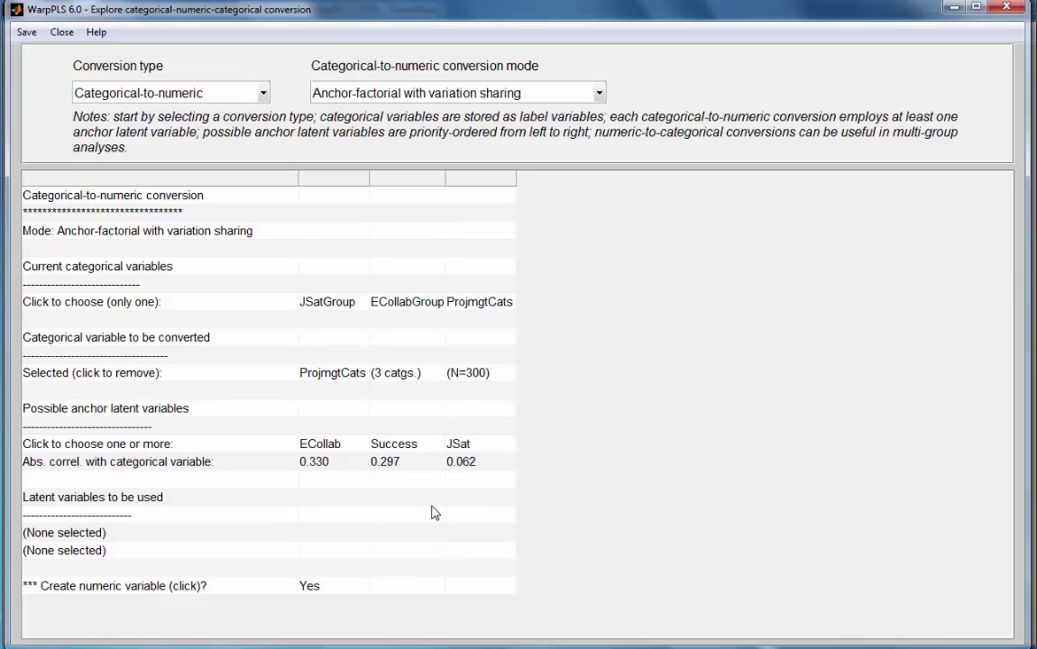
# Switch to Excel to check the original model's links between Projmgt and the other latent variables in Book1
pyautogui.moveTo(211, 648)
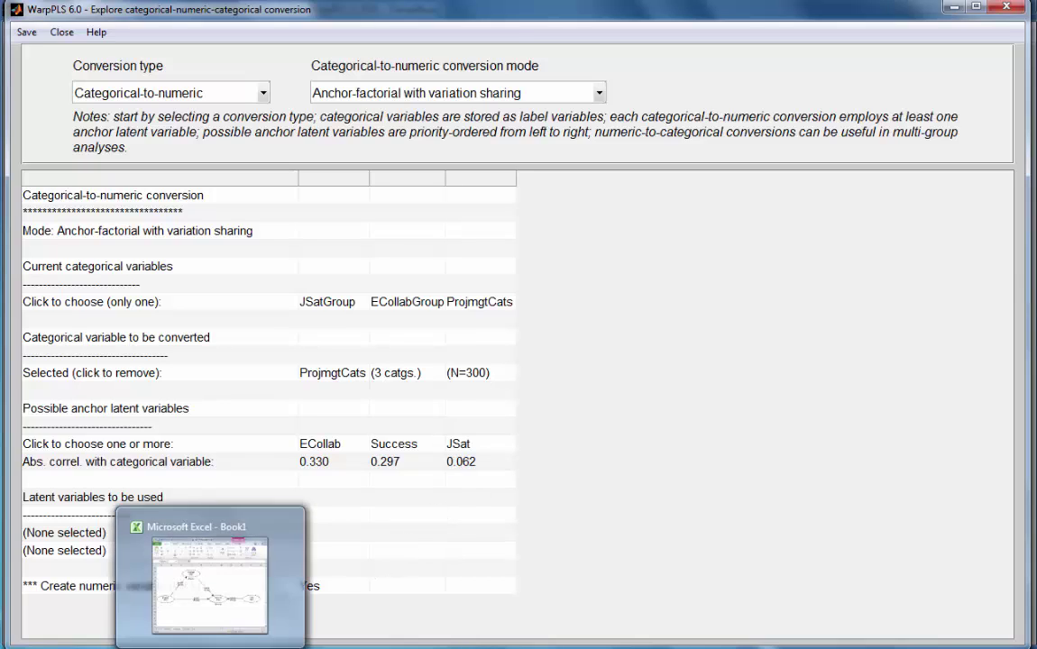
pyautogui.click(210, 647)
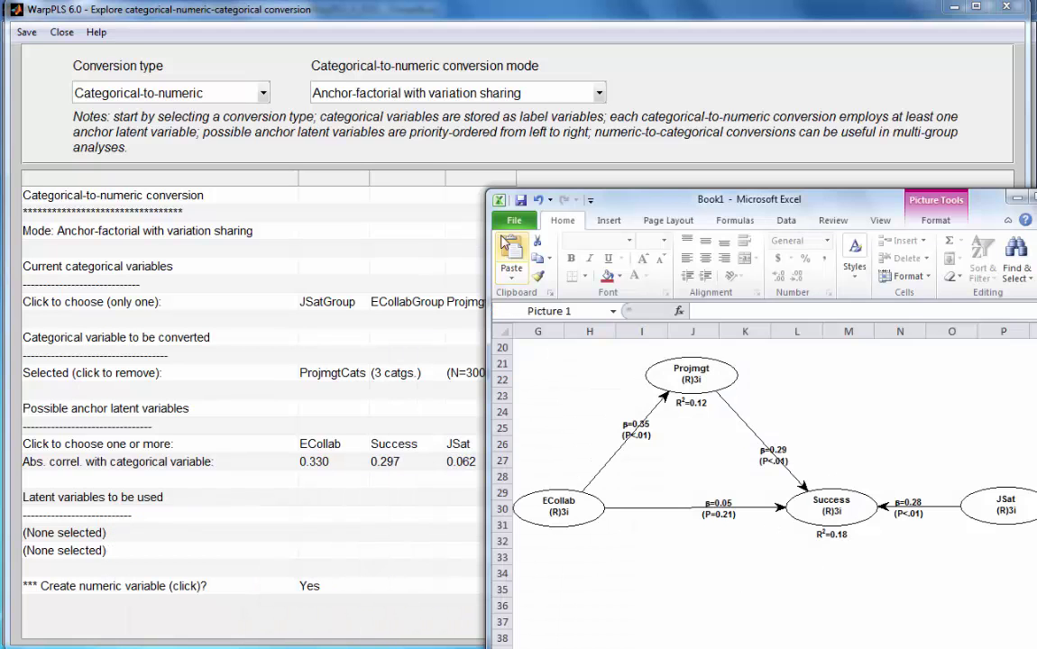
# Choose ECollab and Success as the anchor latent variables for converting ProjmgtCats in the WarpPLS conversion explorer
pyautogui.moveTo(653, 204); pyautogui.dragTo(673, 204)
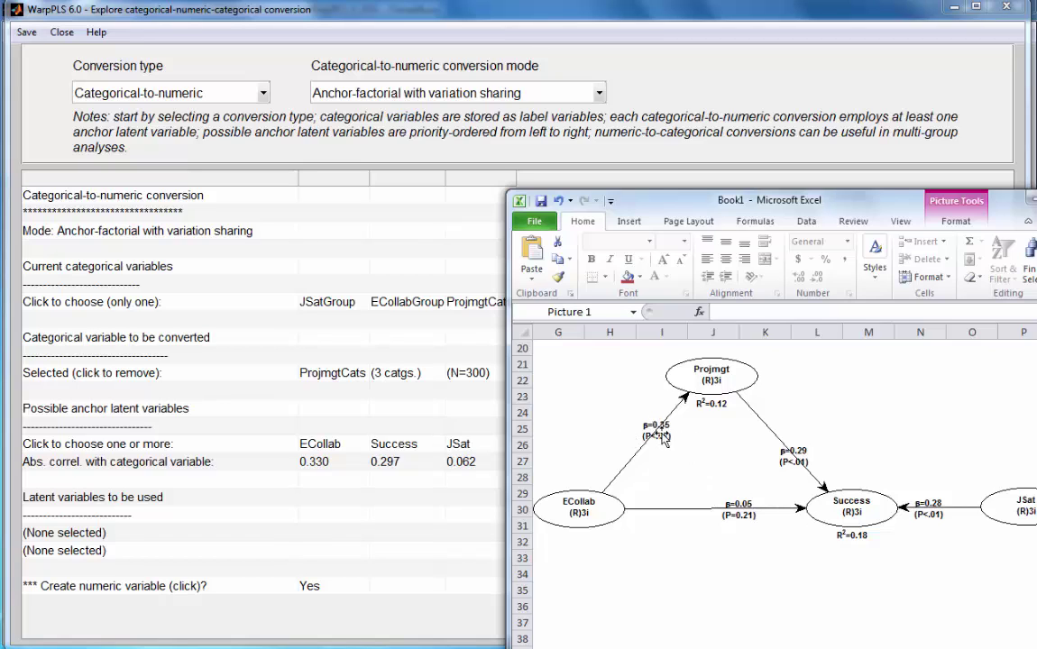
pyautogui.click(327, 451)
pyautogui.click(398, 447)
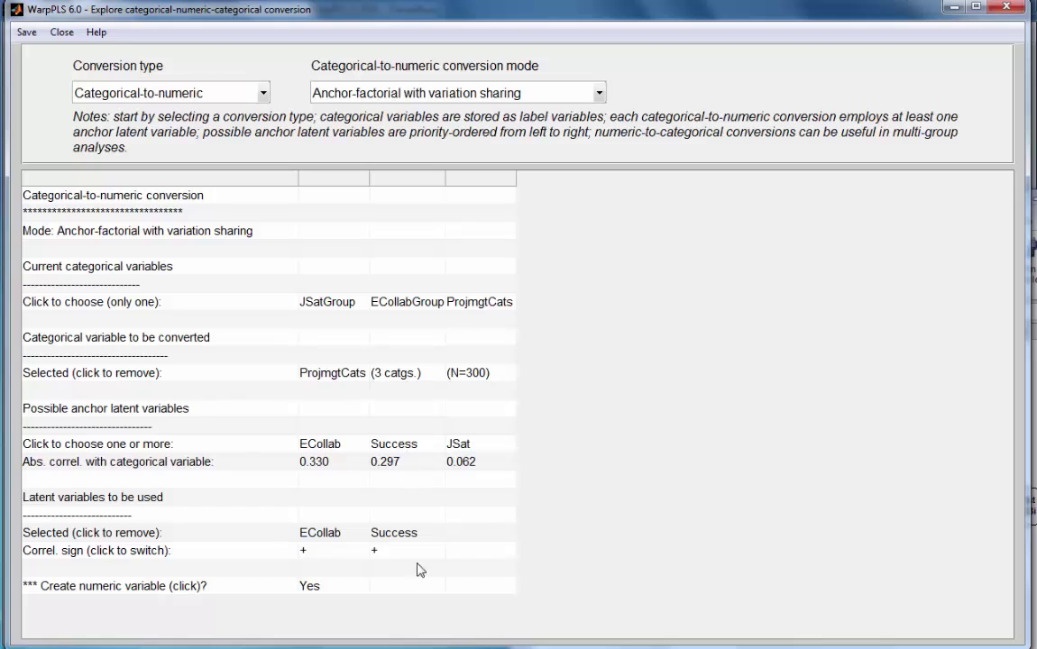
# Create the numeric variable from ProjmgtCats and close the conversion explorer
pyautogui.click(311, 588)
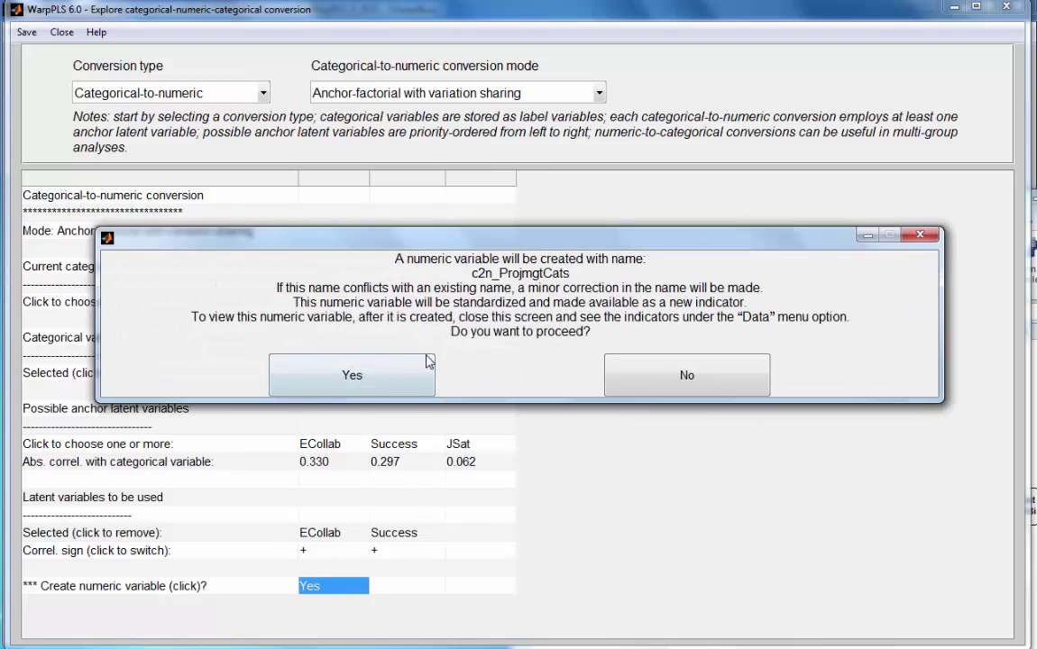
pyautogui.click(394, 377)
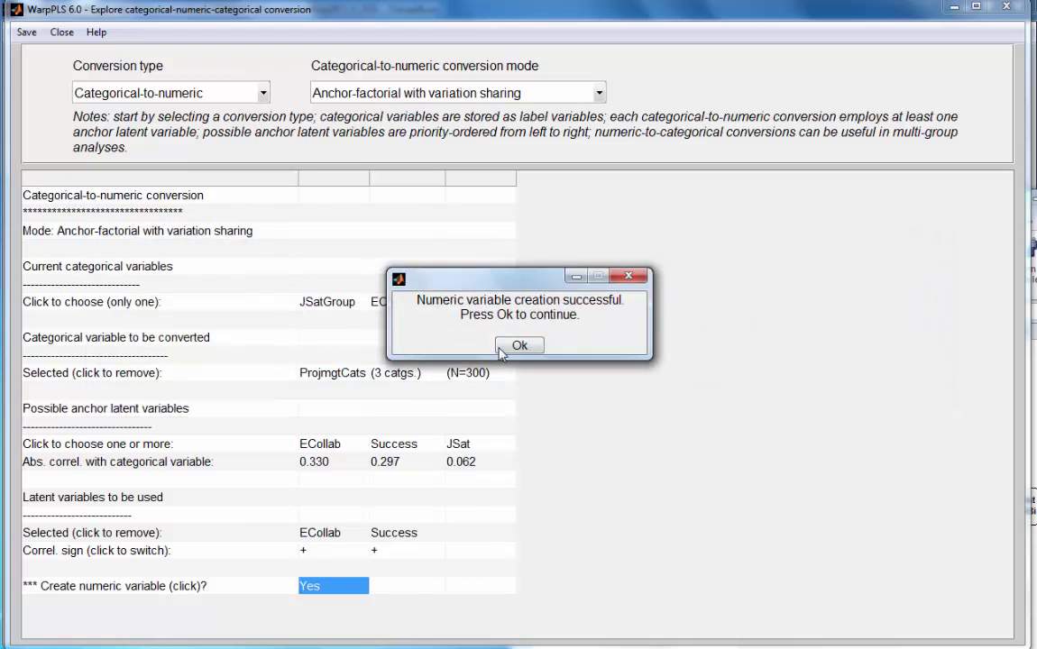
pyautogui.click(518, 346)
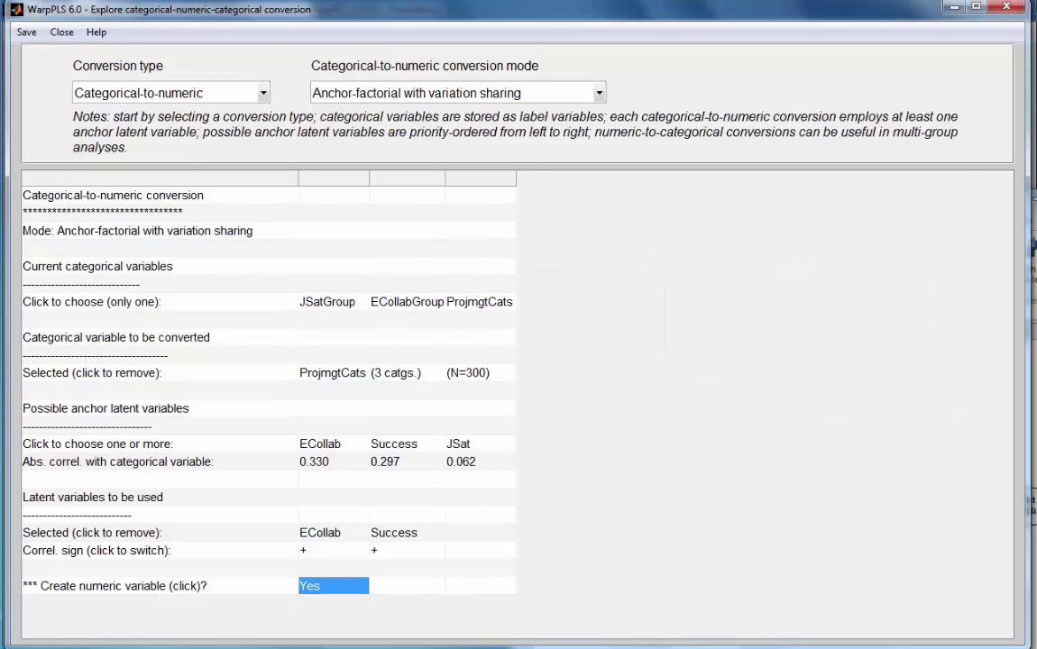
pyautogui.click(1008, 9)
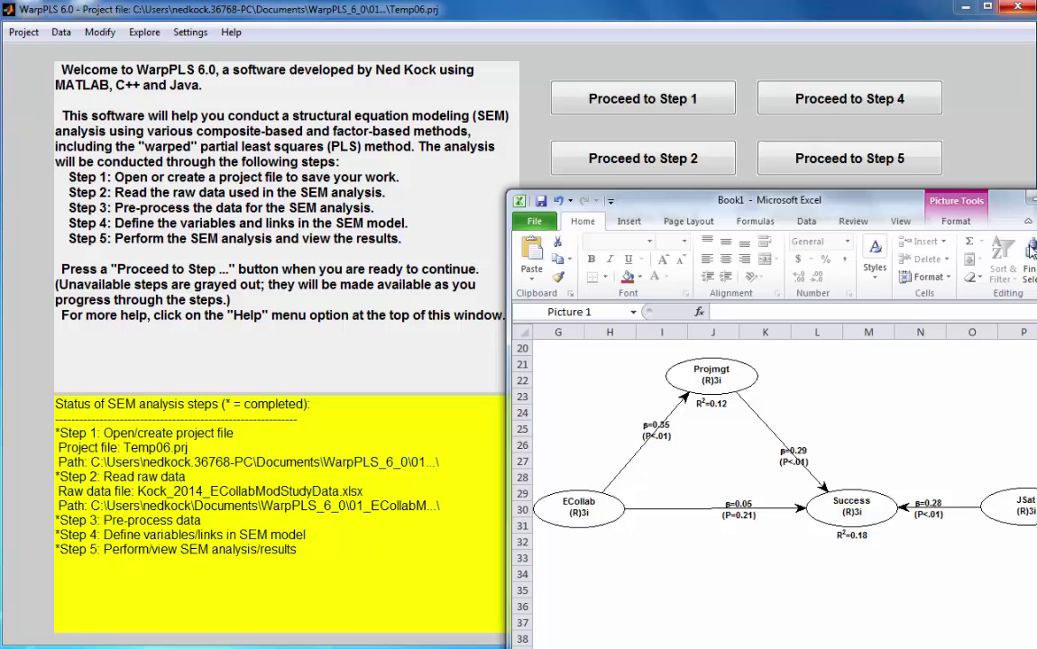
# Execute Step 4 again and open the SEM model for editing
pyautogui.click(839, 13)
pyautogui.click(848, 101)
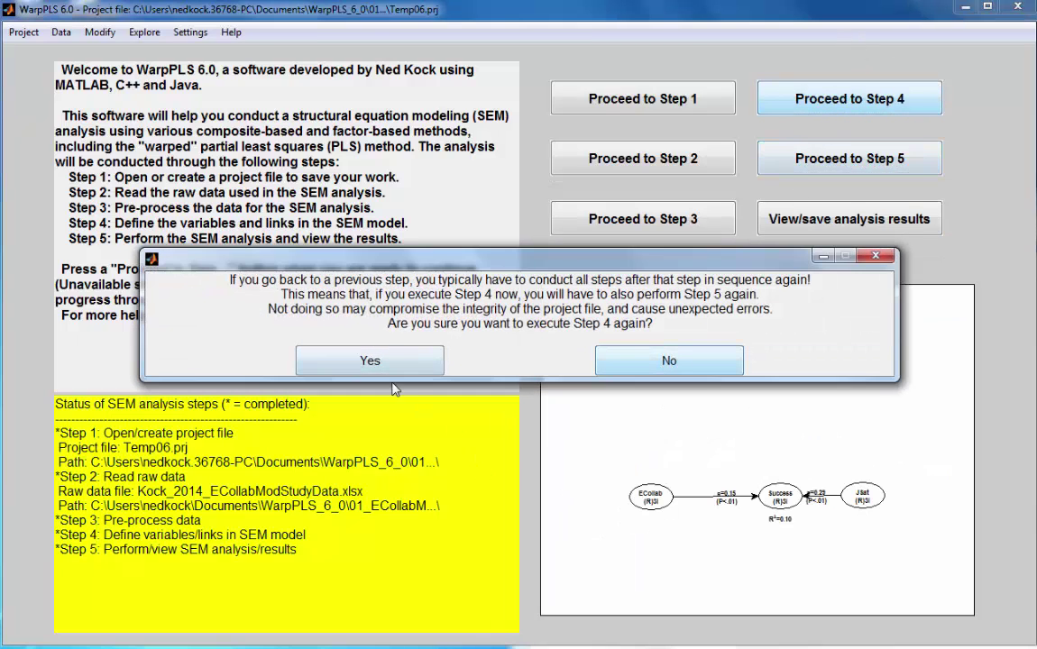
pyautogui.click(350, 325)
pyautogui.click(739, 240)
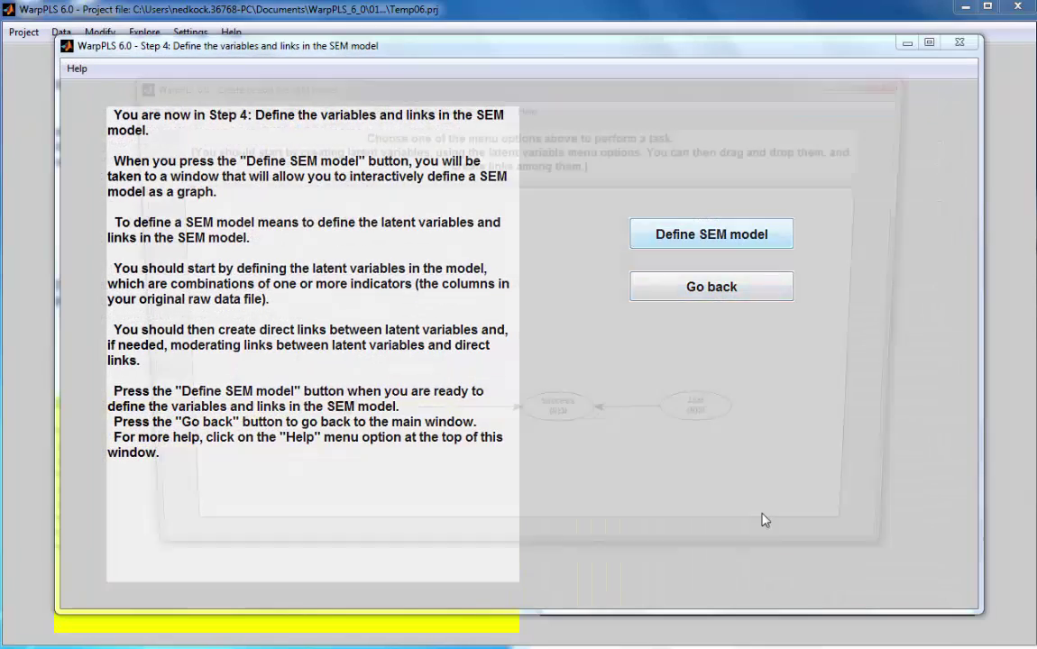
# Create a reflective latent variable named Projmgt with the indicator c2n_ProjmgtCats, placed above and between ECollab and Success
pyautogui.click(270, 108)
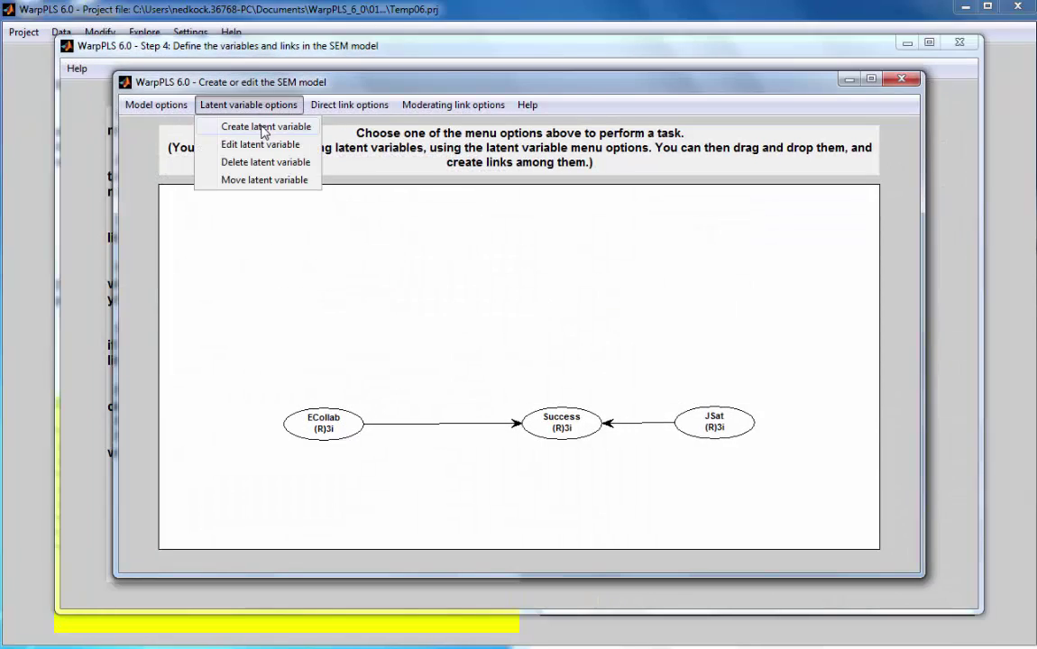
pyautogui.click(260, 127)
pyautogui.click(430, 322)
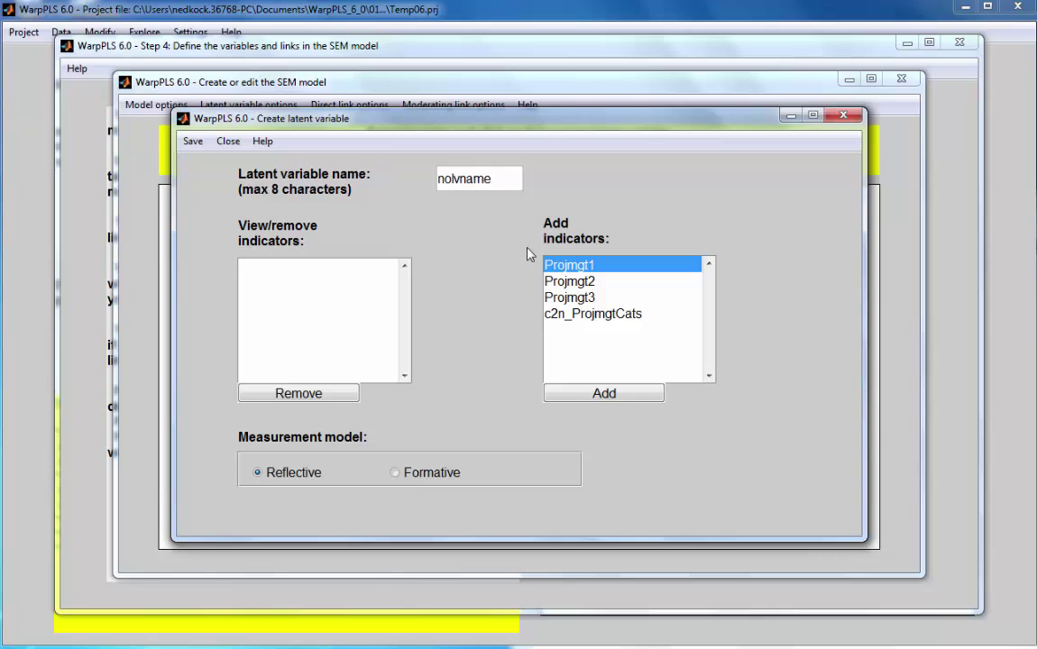
pyautogui.moveTo(501, 184); pyautogui.dragTo(426, 176)
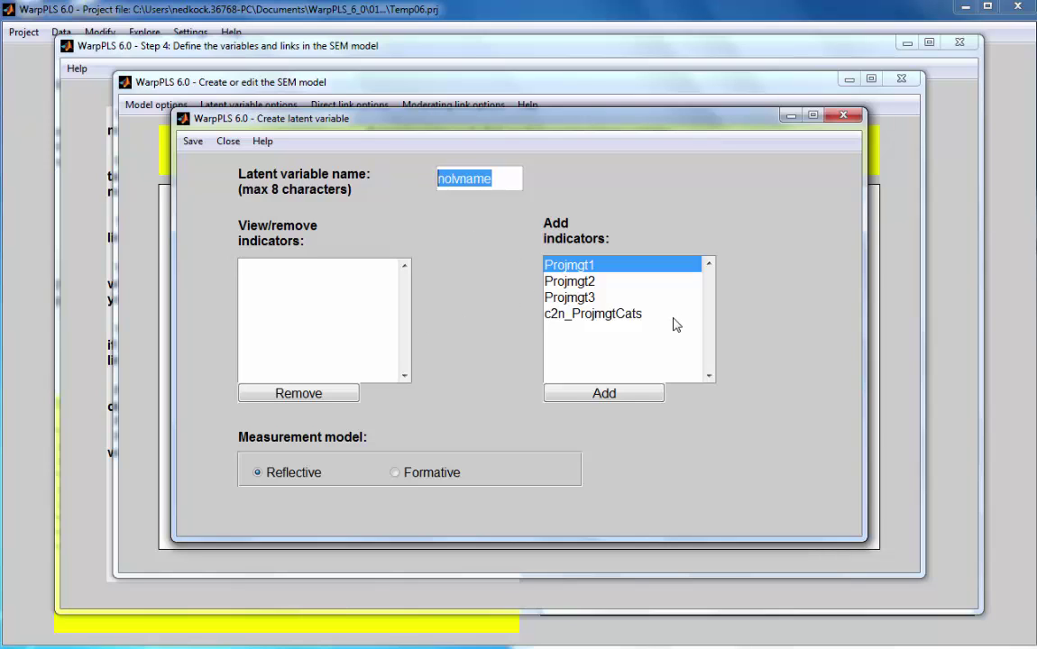
pyautogui.write('Projmgt')
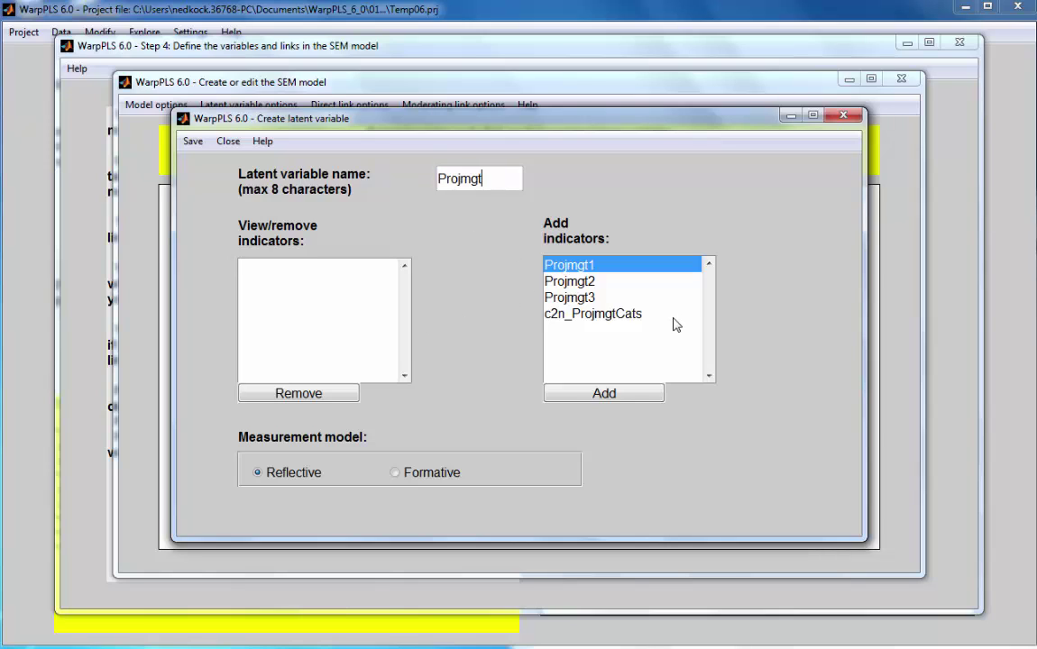
pyautogui.click(603, 315)
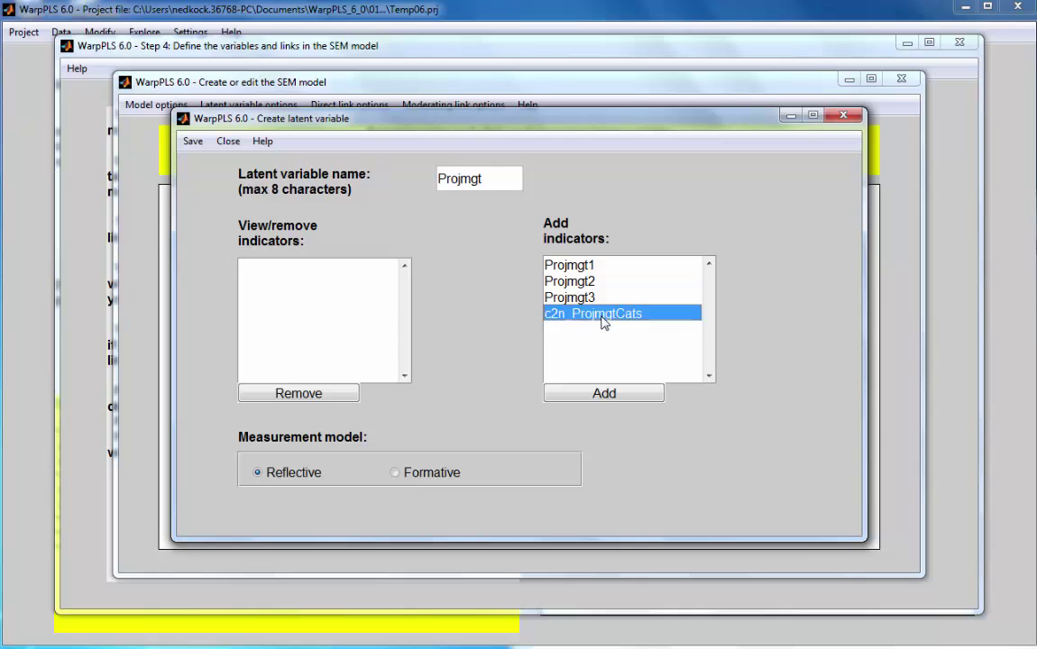
pyautogui.click(602, 395)
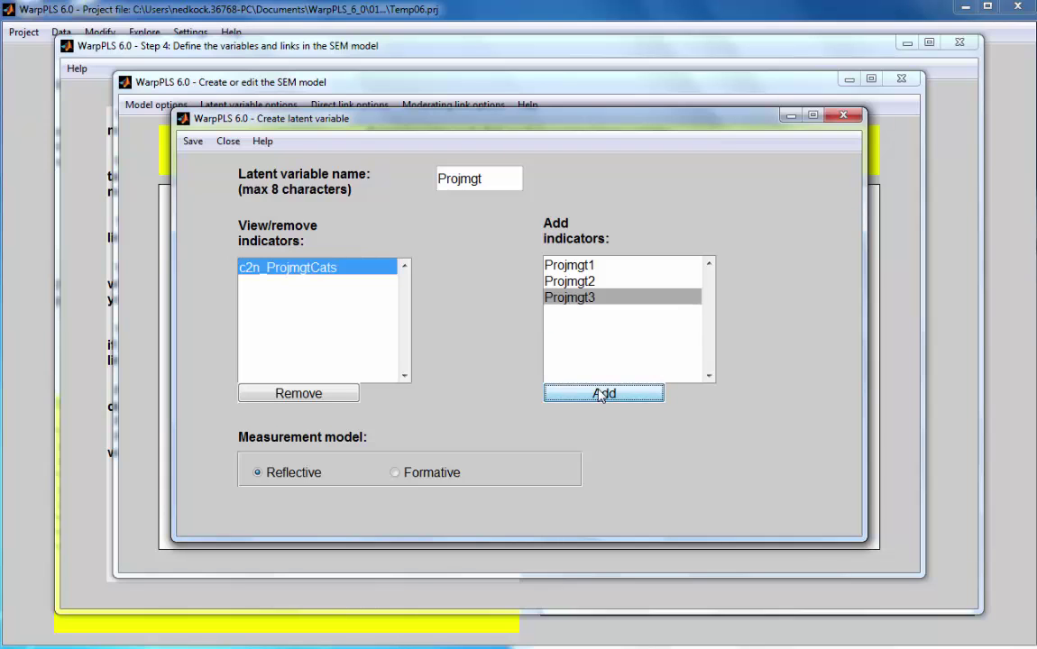
pyautogui.click(191, 141)
pyautogui.click(209, 166)
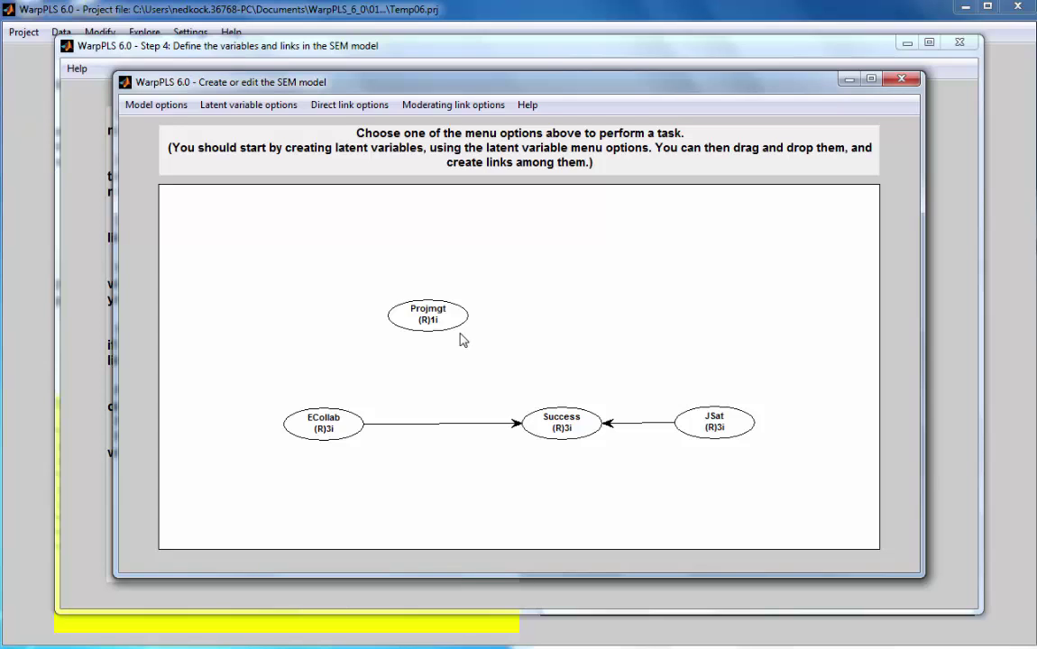
pyautogui.moveTo(431, 322); pyautogui.dragTo(453, 322)
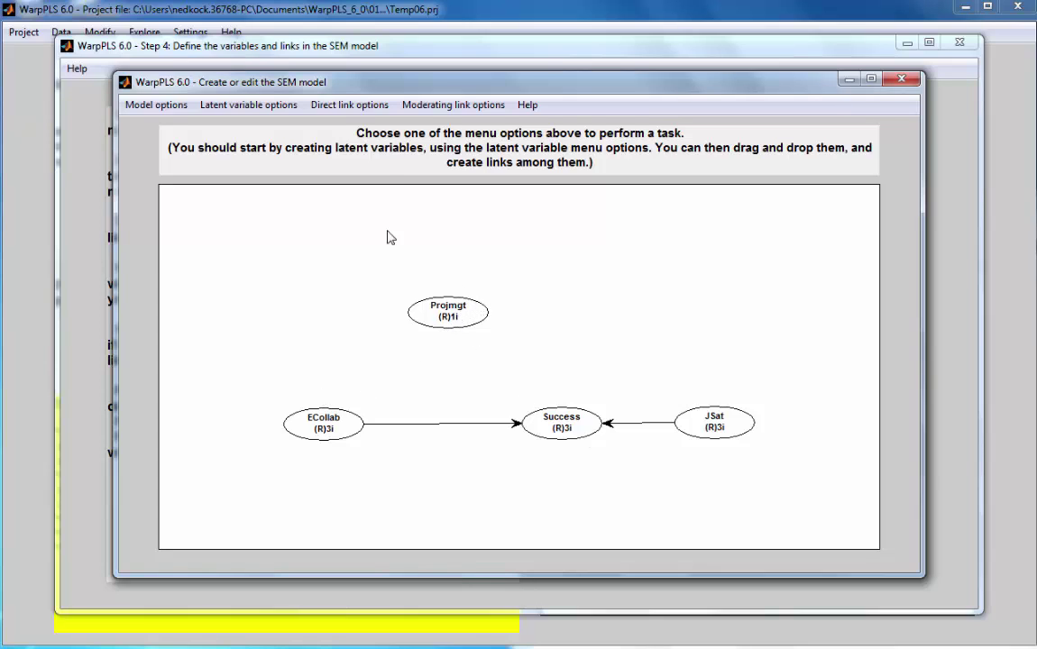
# Create direct links from ECollab to Projmgt and from Projmgt to Success
pyautogui.click(348, 105)
pyautogui.click(368, 126)
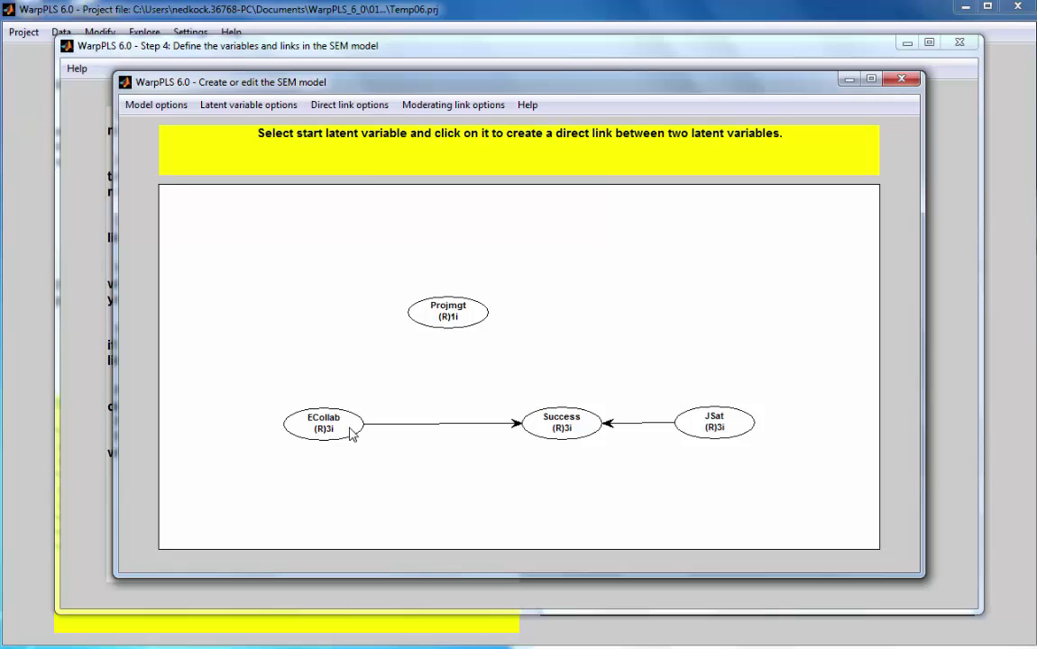
pyautogui.click(347, 432)
pyautogui.click(445, 322)
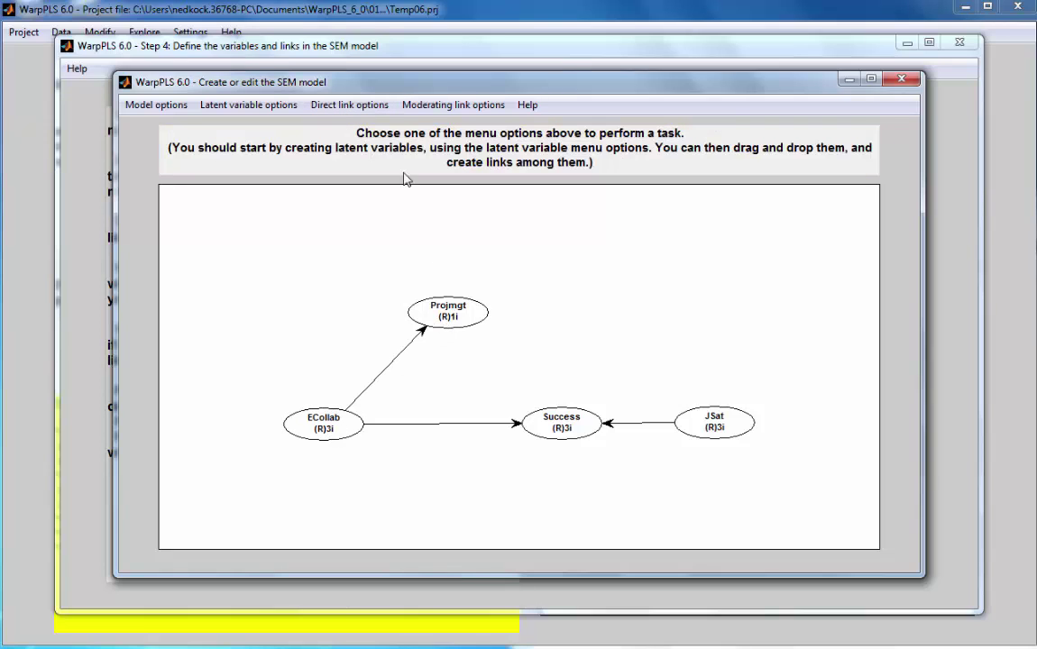
pyautogui.click(357, 108)
pyautogui.click(357, 127)
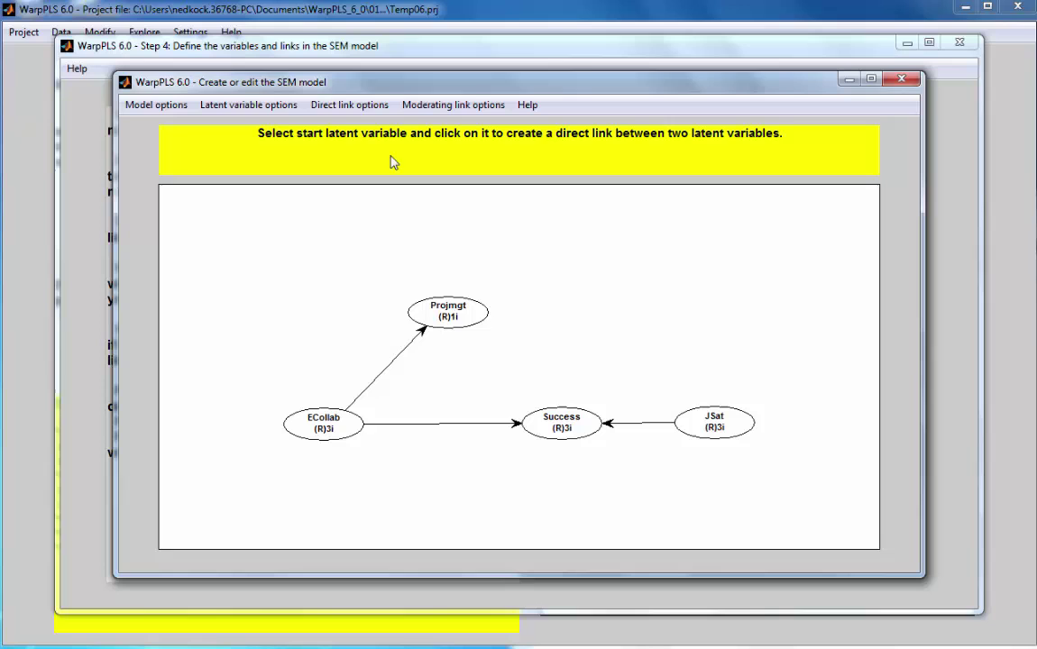
pyautogui.click(445, 316)
pyautogui.click(527, 418)
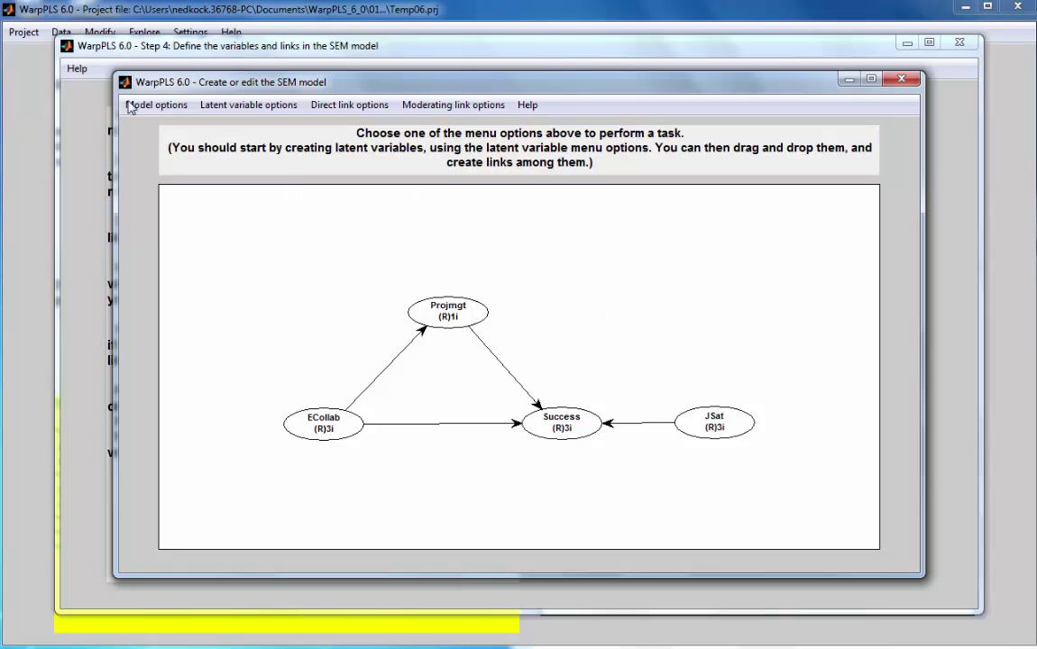
# Save and close the edited model with default algorithm settings, and perform the SEM analysis on it
pyautogui.click(155, 106)
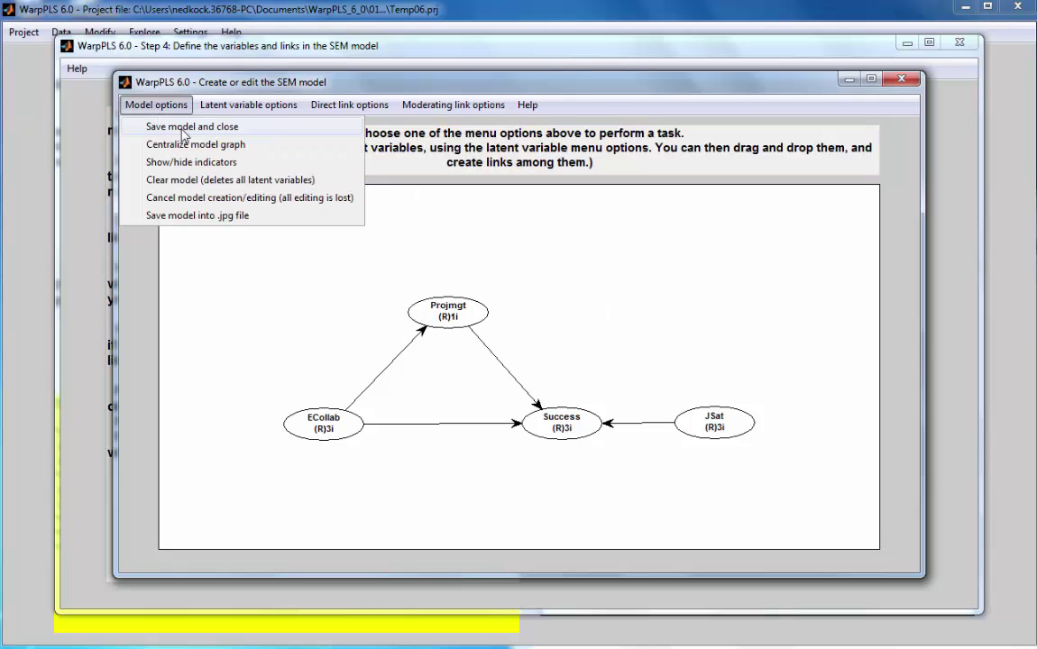
pyautogui.click(167, 127)
pyautogui.click(512, 346)
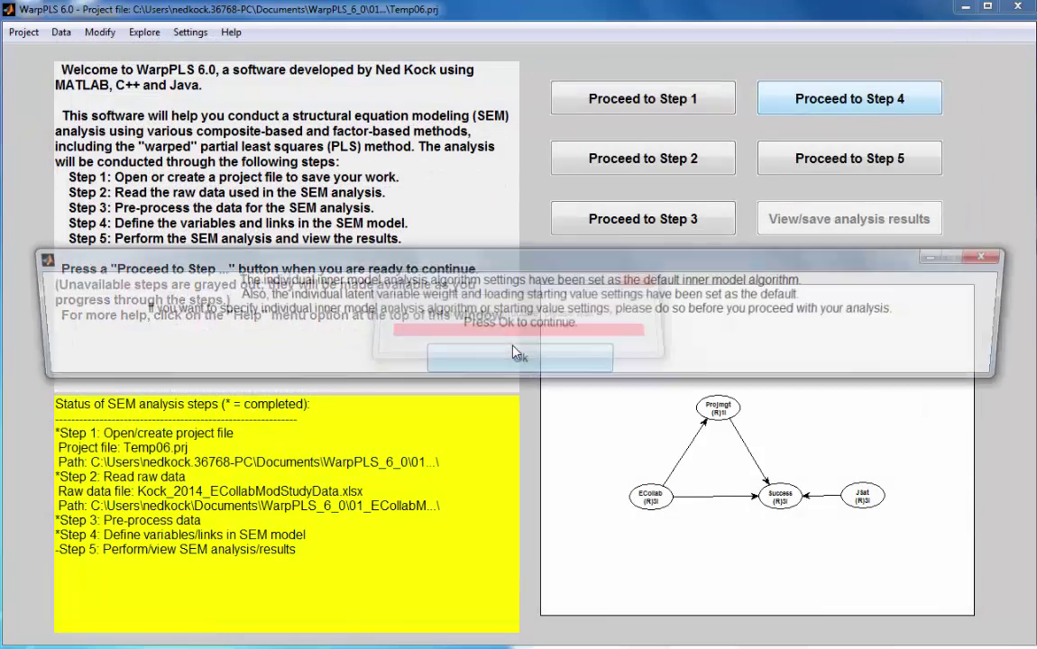
pyautogui.click(519, 359)
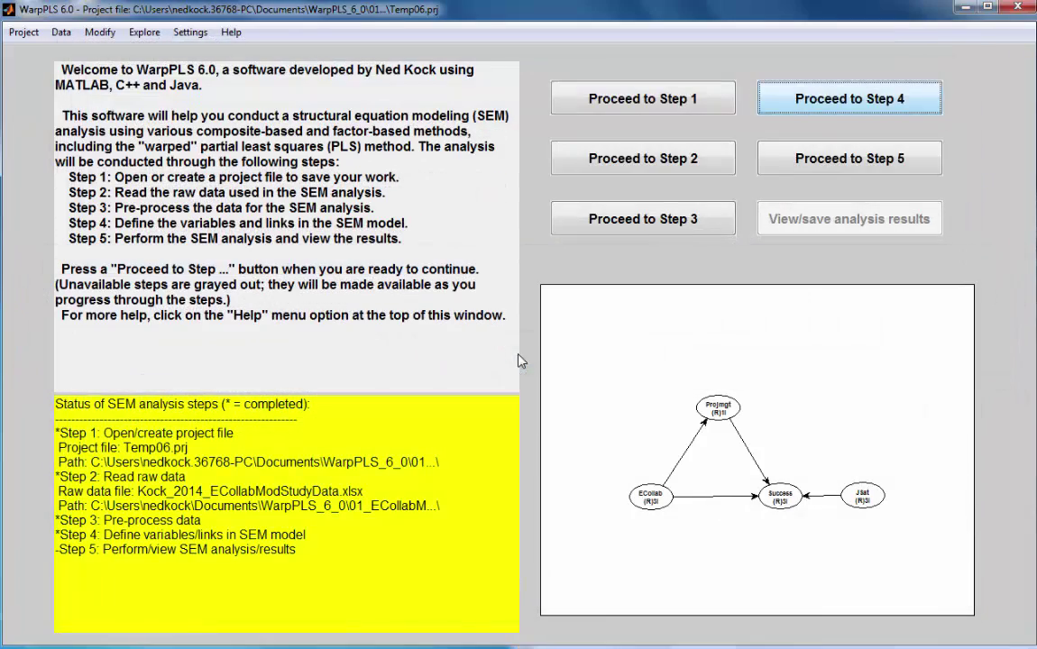
pyautogui.click(832, 166)
pyautogui.click(740, 237)
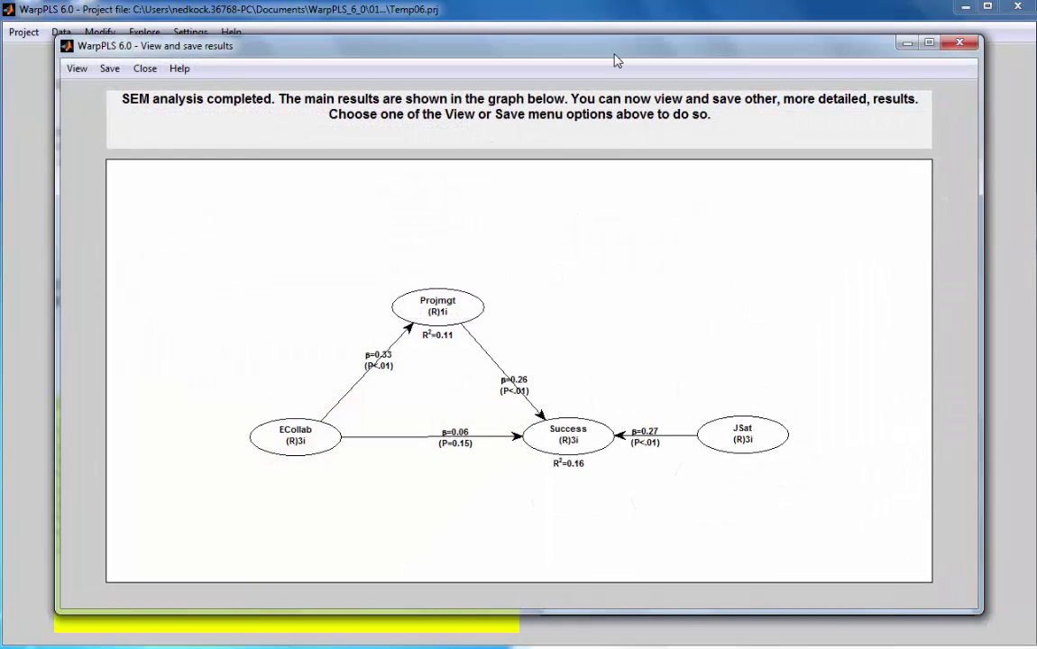
# Arrange the analysis results beside the Excel Book1 window to compare path coefficients, P values and R-squared with the original model
pyautogui.moveTo(617, 52); pyautogui.dragTo(573, 25)
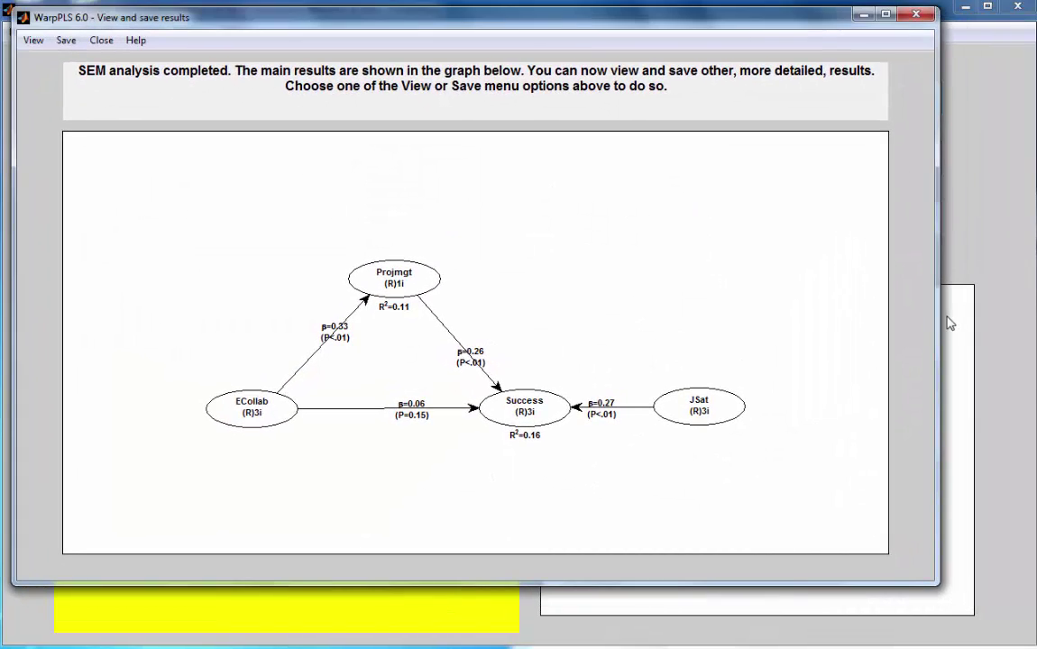
pyautogui.moveTo(936, 316); pyautogui.dragTo(830, 315)
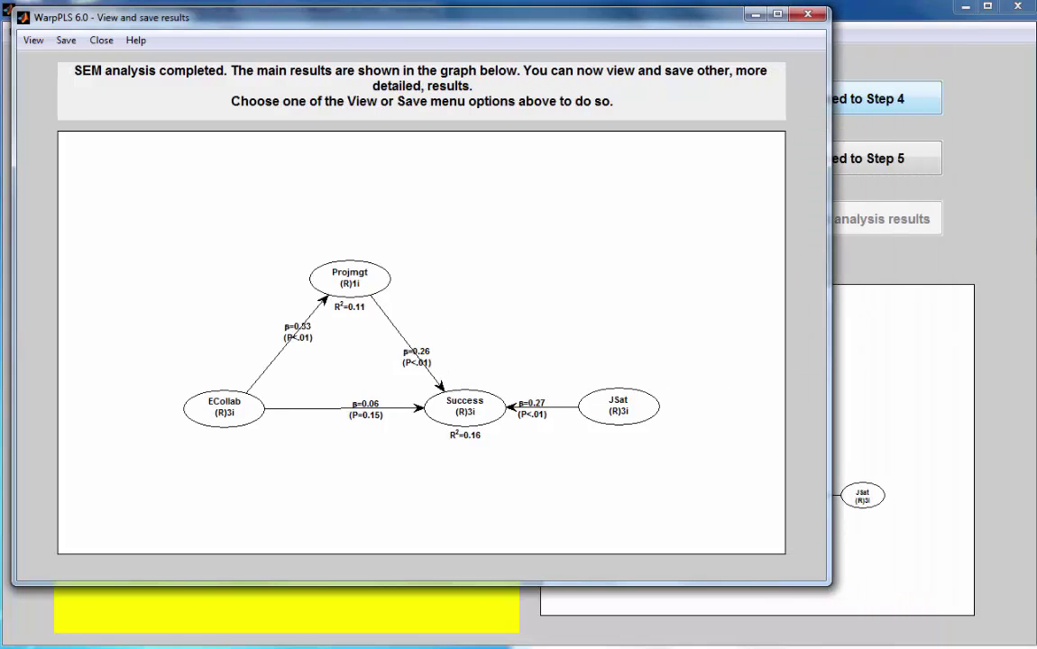
pyautogui.hotkey('alt', 'Tab')
pyautogui.click(654, 13)
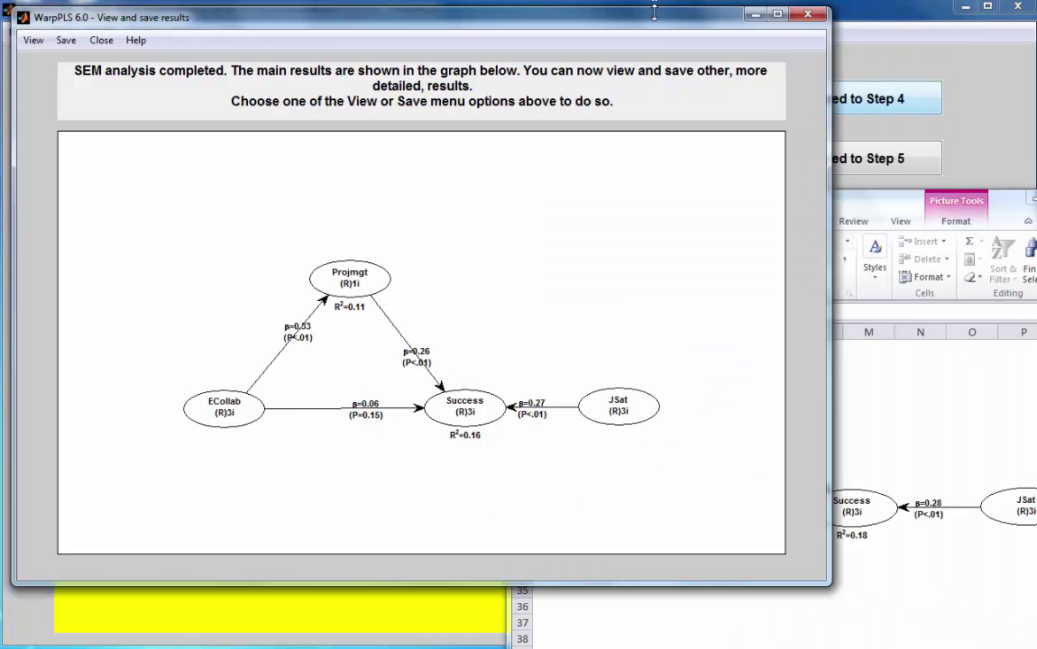
pyautogui.moveTo(816, 159); pyautogui.dragTo(710, 159)
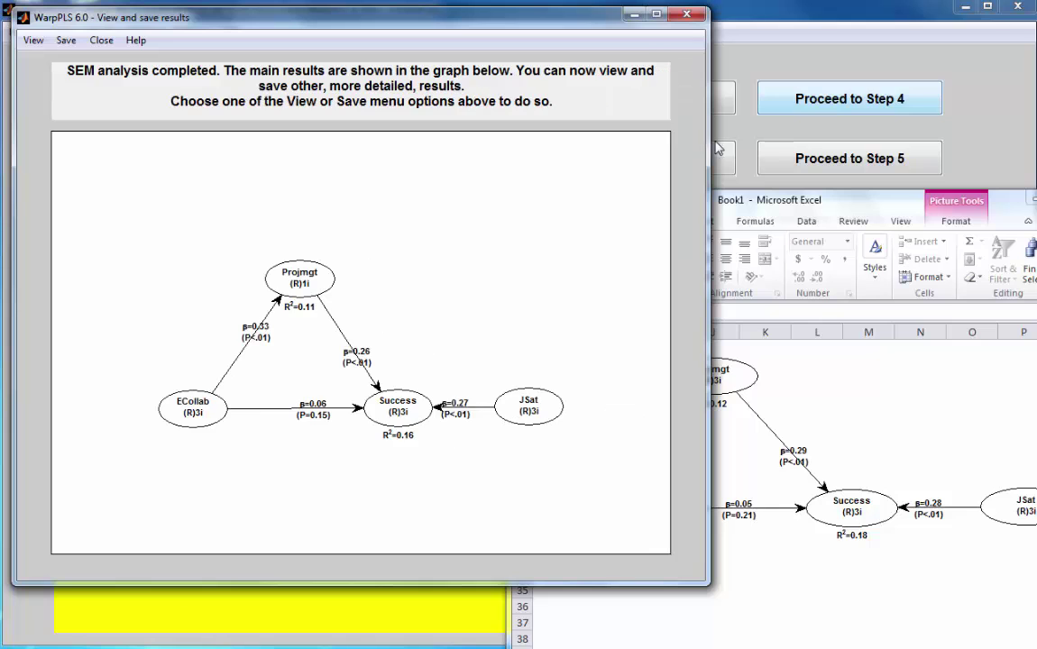
pyautogui.moveTo(860, 209); pyautogui.dragTo(889, 206)
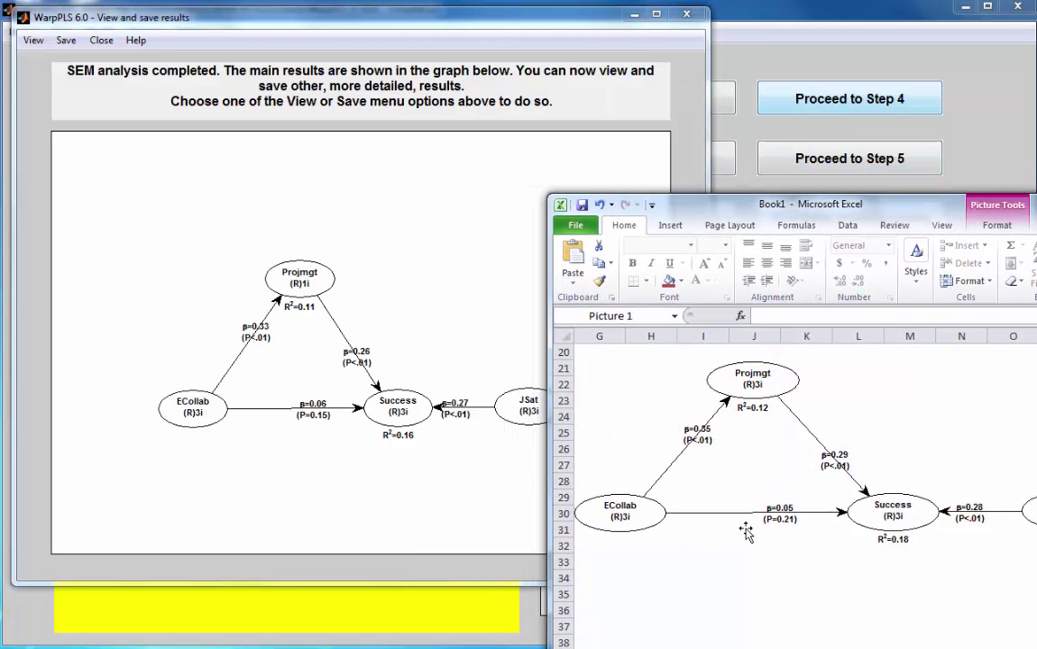